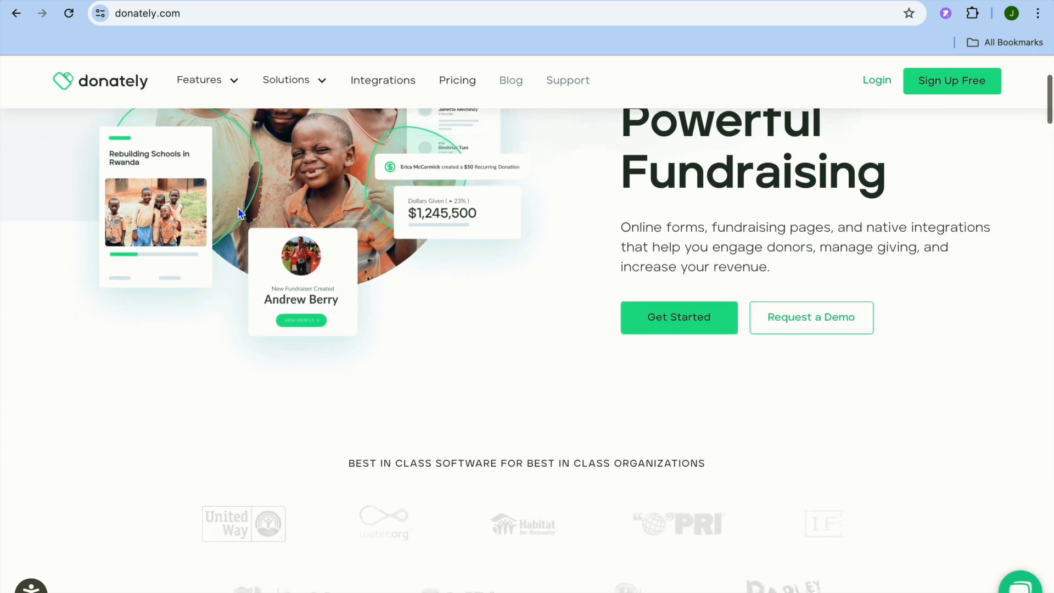
# Step: Start a free sign-up as an individual, choose to create a new fundraising account and set the country to United States
pyautogui.scroll(4, 238, 208)
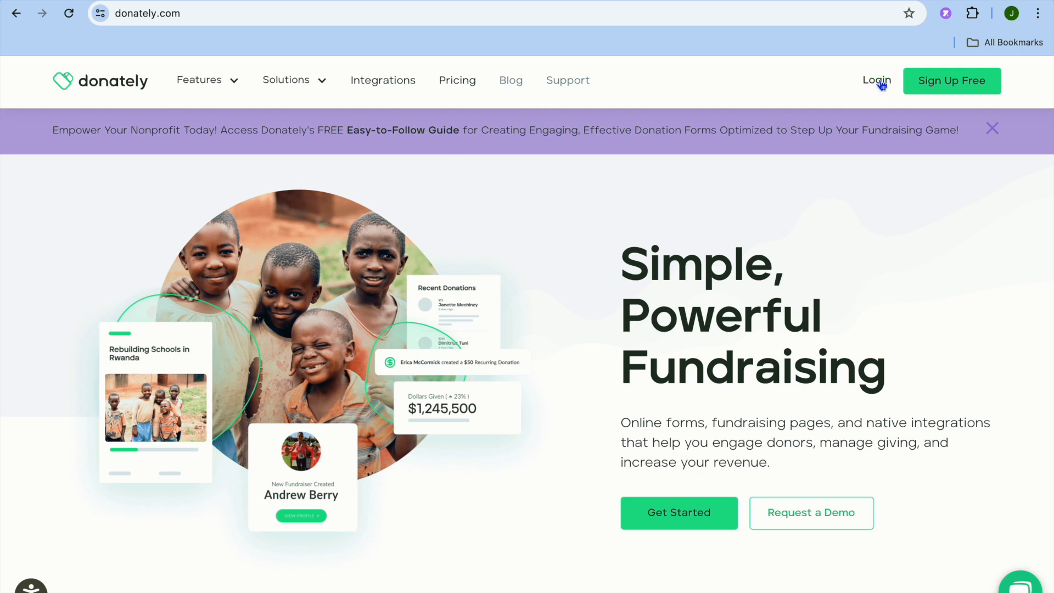
pyautogui.click(941, 94)
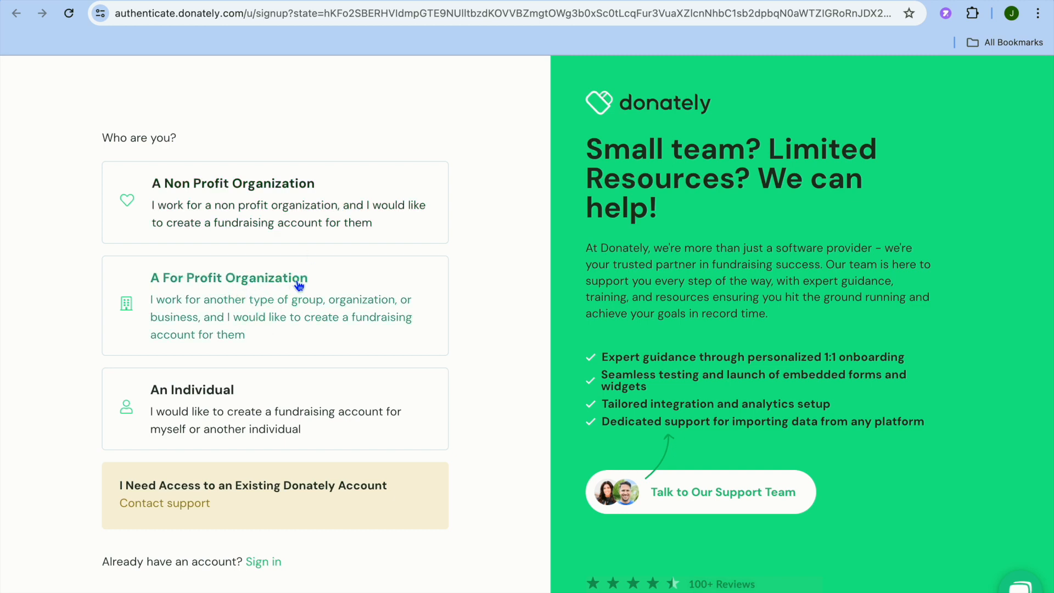
pyautogui.click(248, 391)
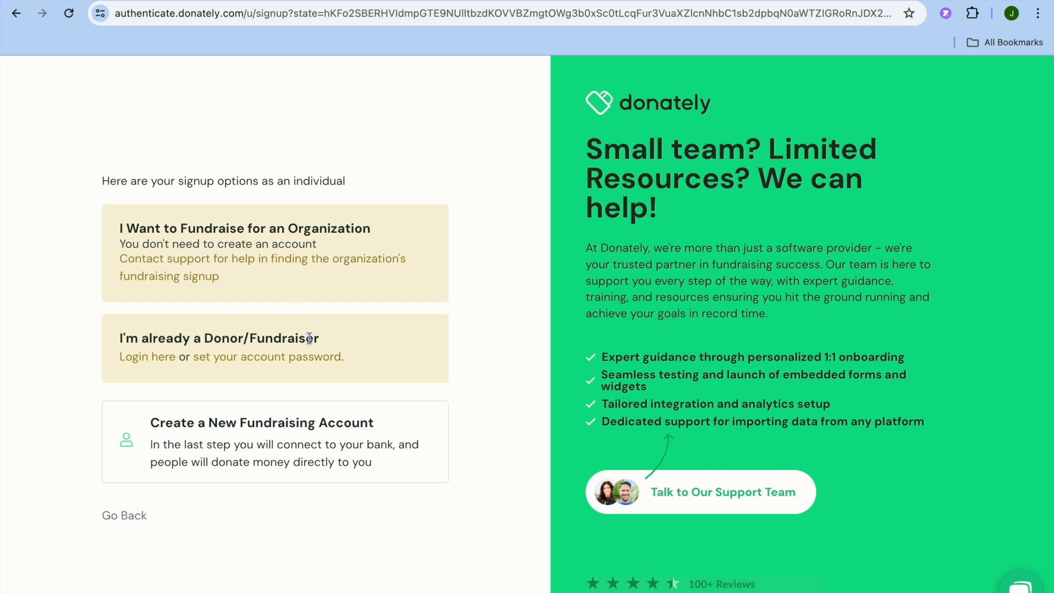
pyautogui.click(273, 433)
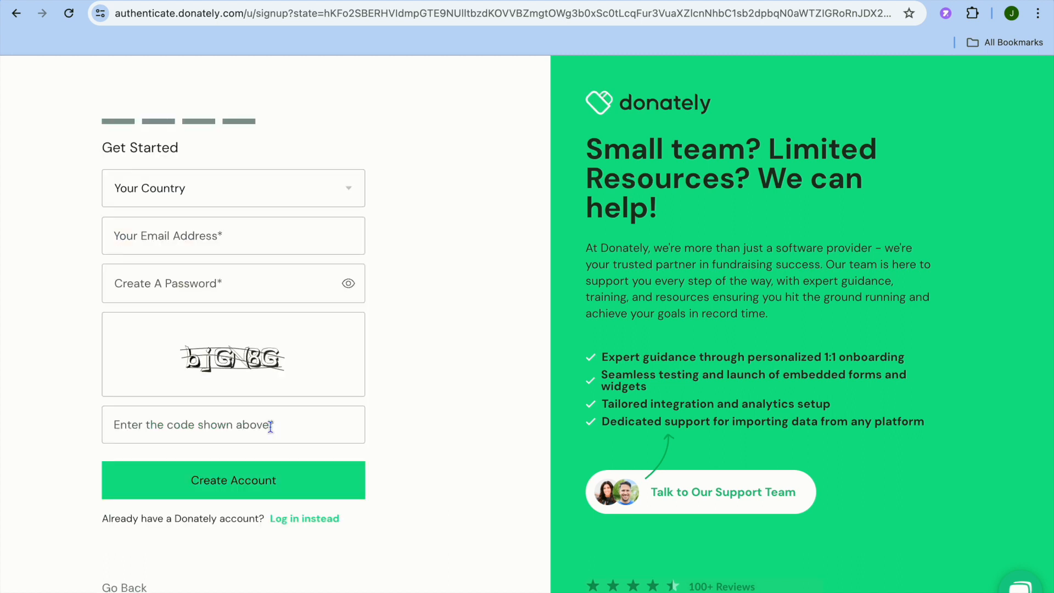
pyautogui.click(300, 190)
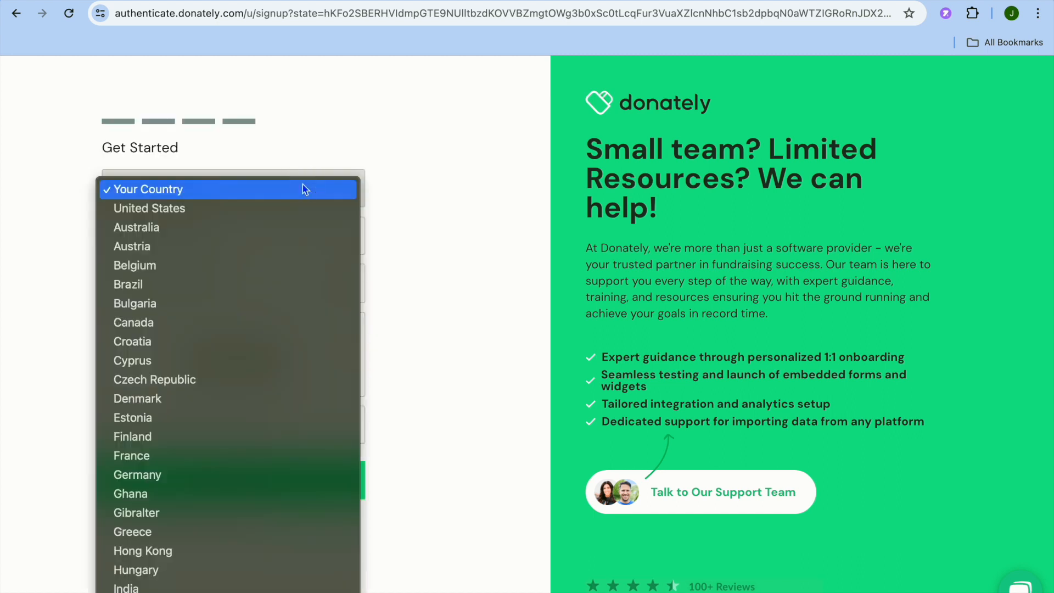
pyautogui.click(270, 212)
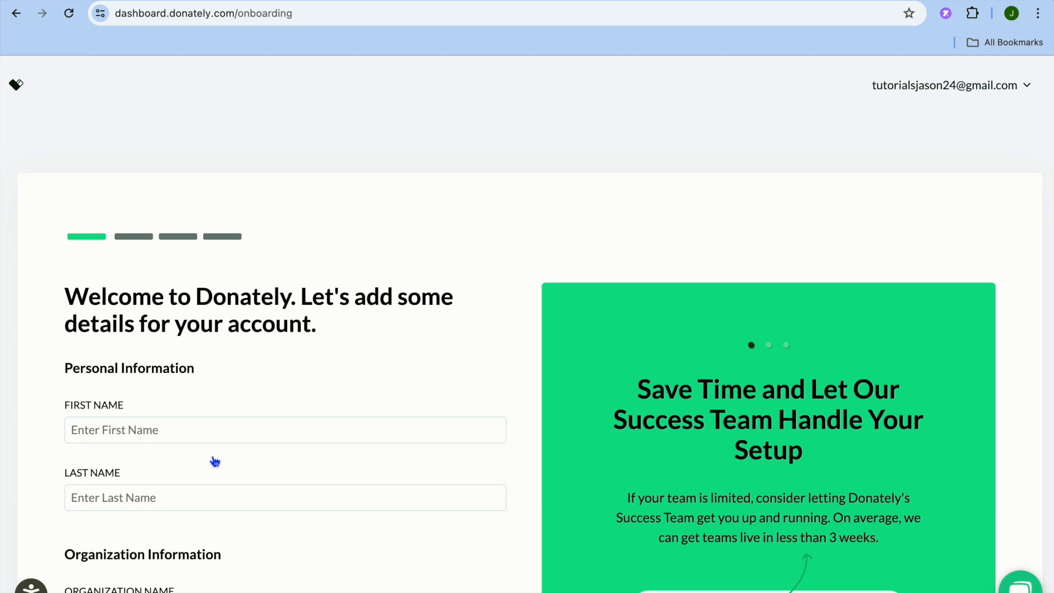
# Step: Fill in the personal and organization details on the onboarding form from the saved contact profile
pyautogui.scroll(-1, 215, 461)
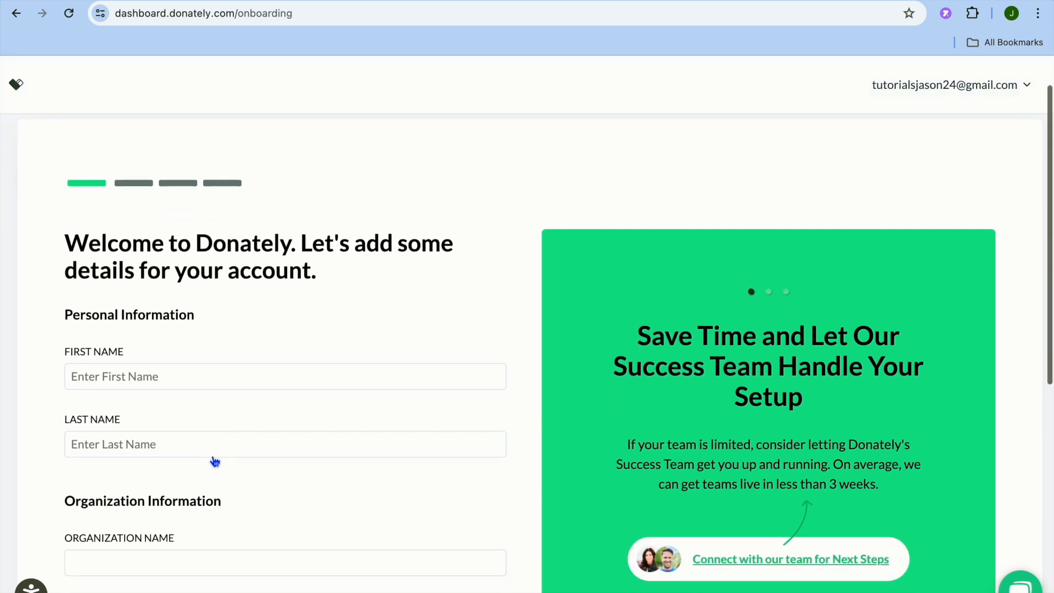
pyautogui.click(209, 377)
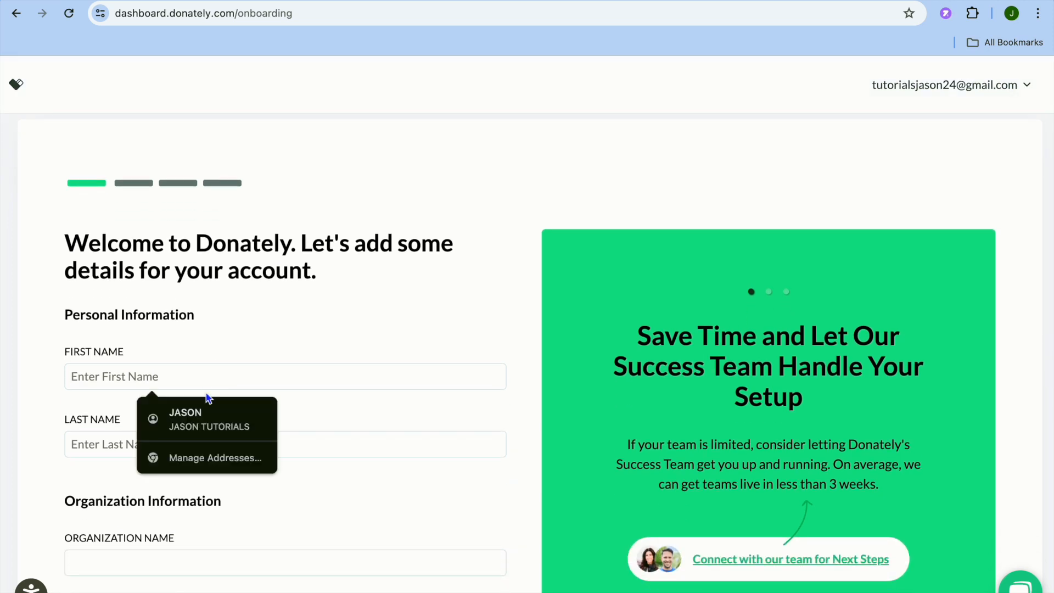
pyautogui.click(201, 416)
pyautogui.scroll(-4, 188, 446)
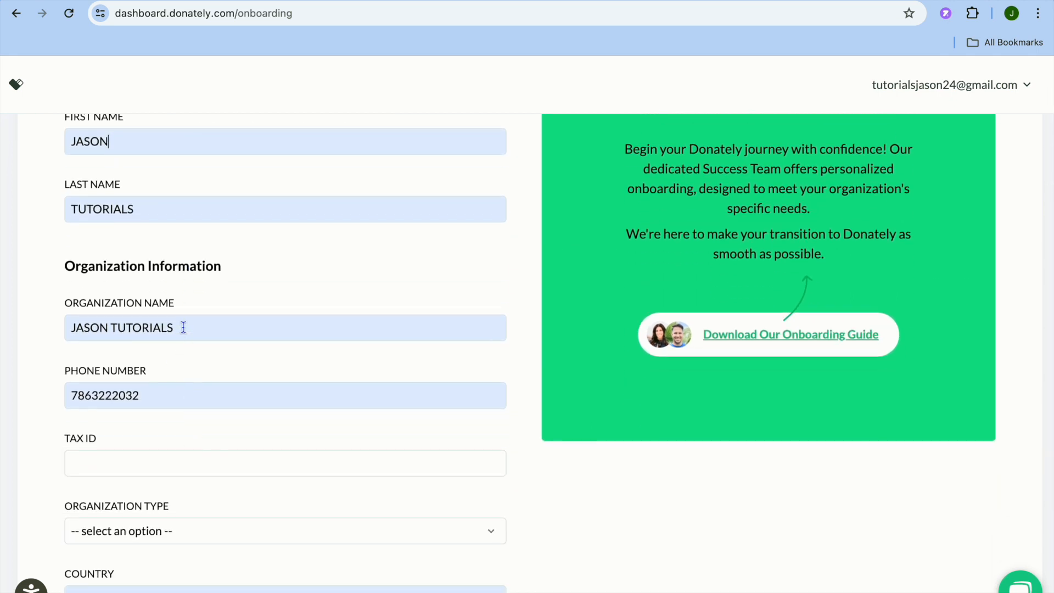
pyautogui.scroll(-4, 191, 416)
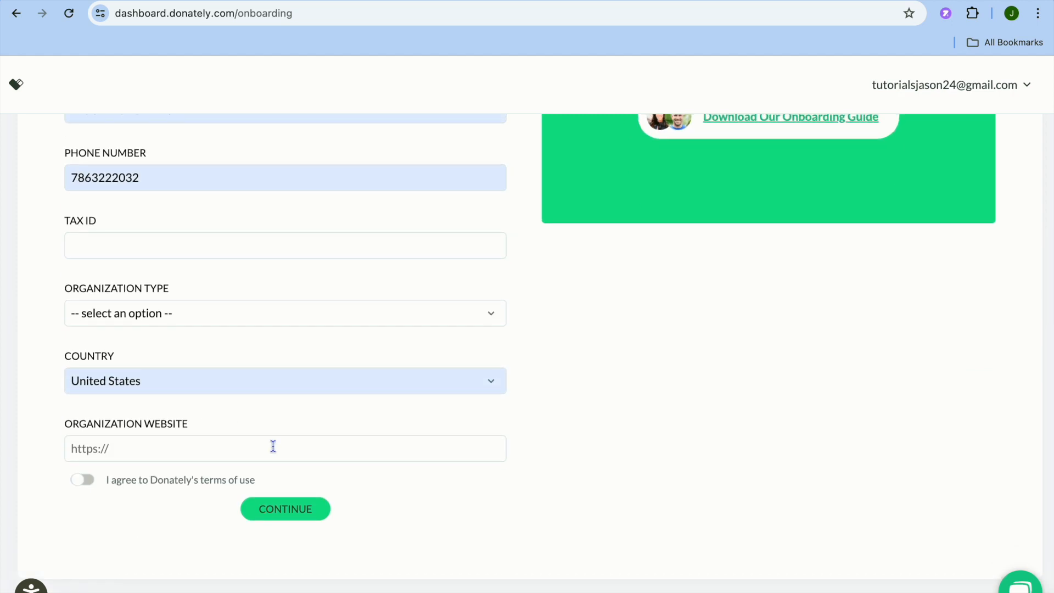
# Step: Agree to Donately's terms of use and set the organization type to Public Benefit
pyautogui.click(84, 482)
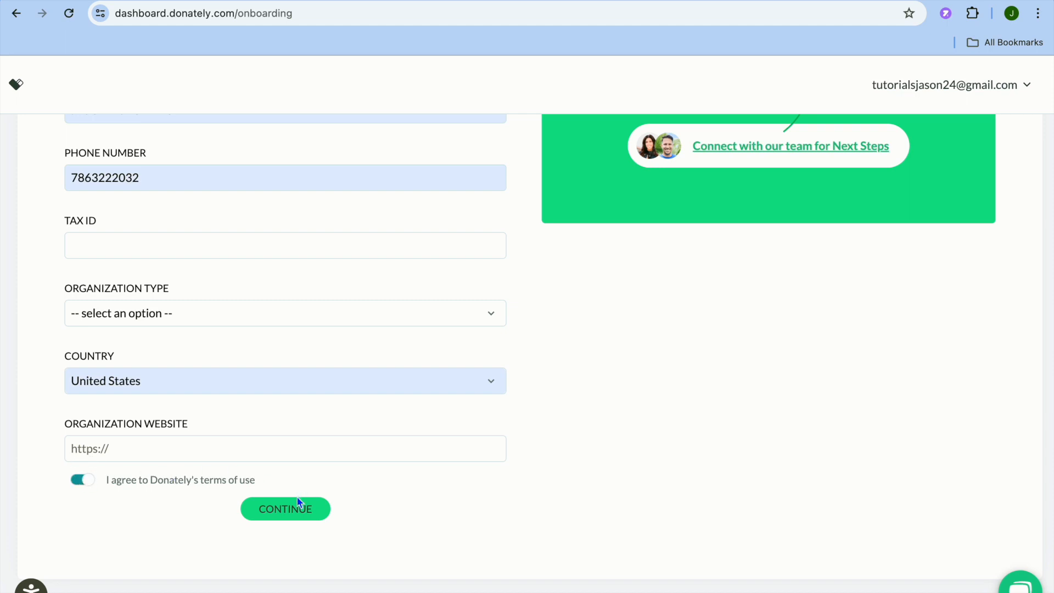
pyautogui.click(408, 318)
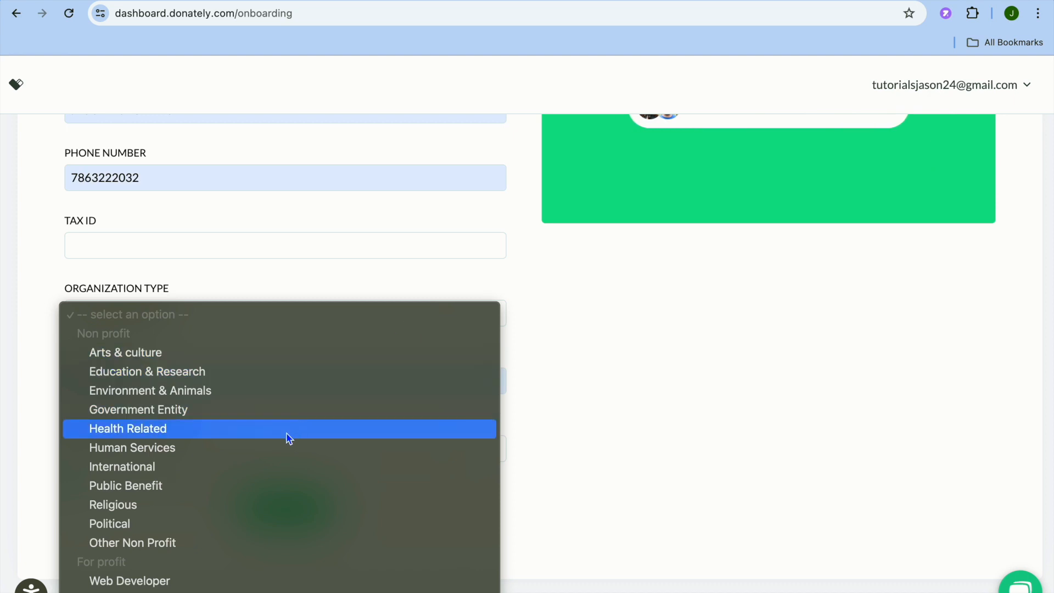
pyautogui.click(233, 483)
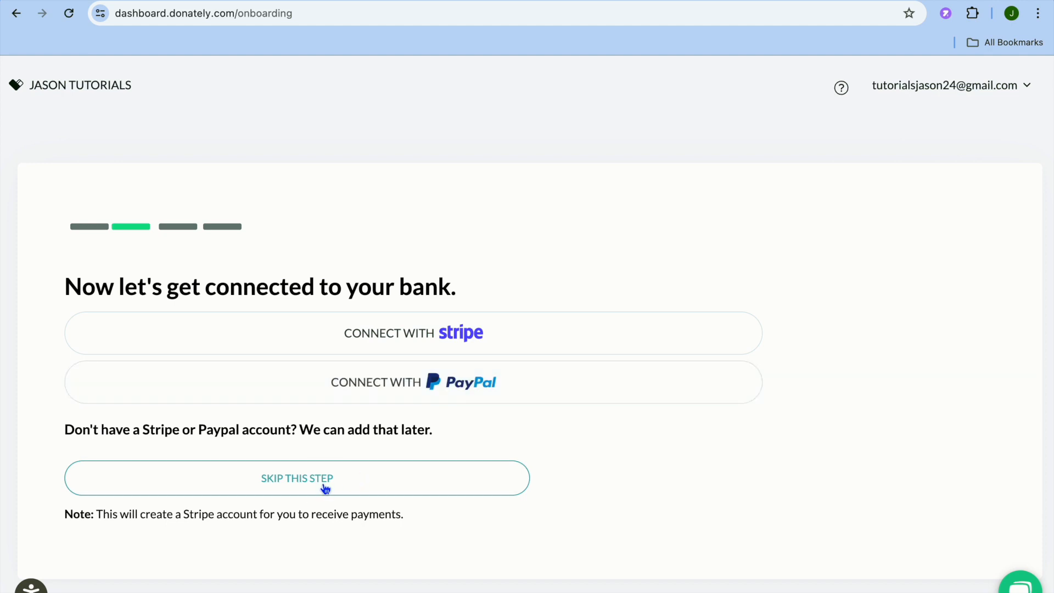
# Step: Skip the bank connection, compare the pricing plans and select the Free plan
pyautogui.click(290, 487)
pyautogui.scroll(-5, 298, 487)
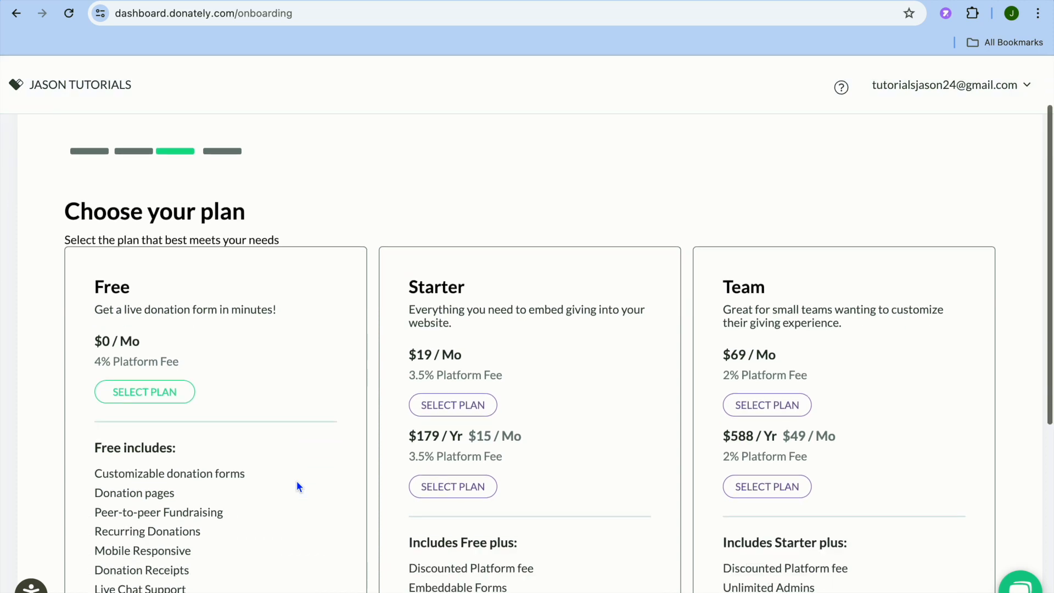
pyautogui.scroll(5, 298, 487)
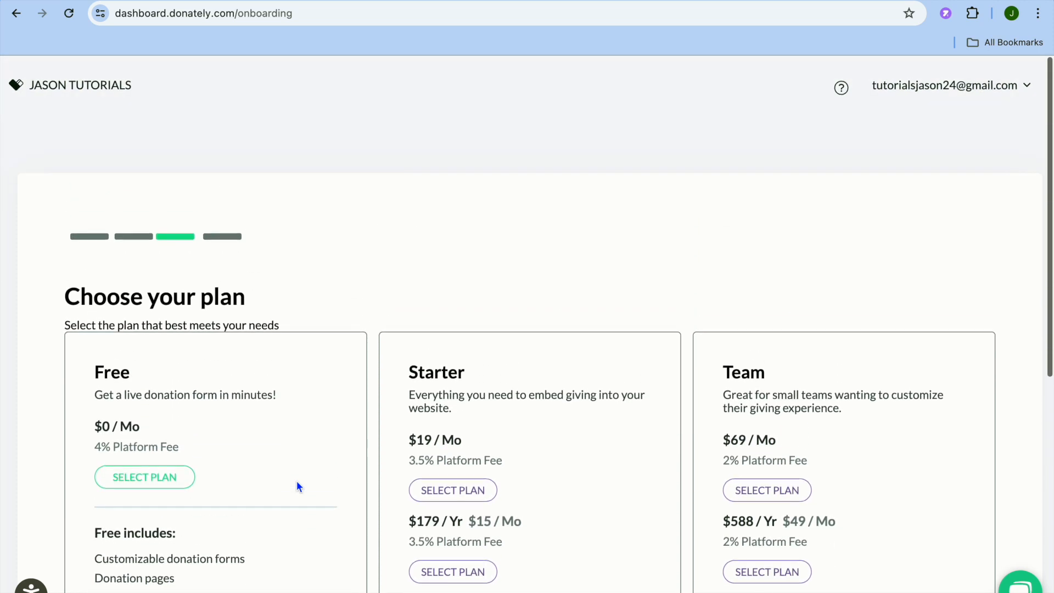
pyautogui.scroll(-3, 298, 486)
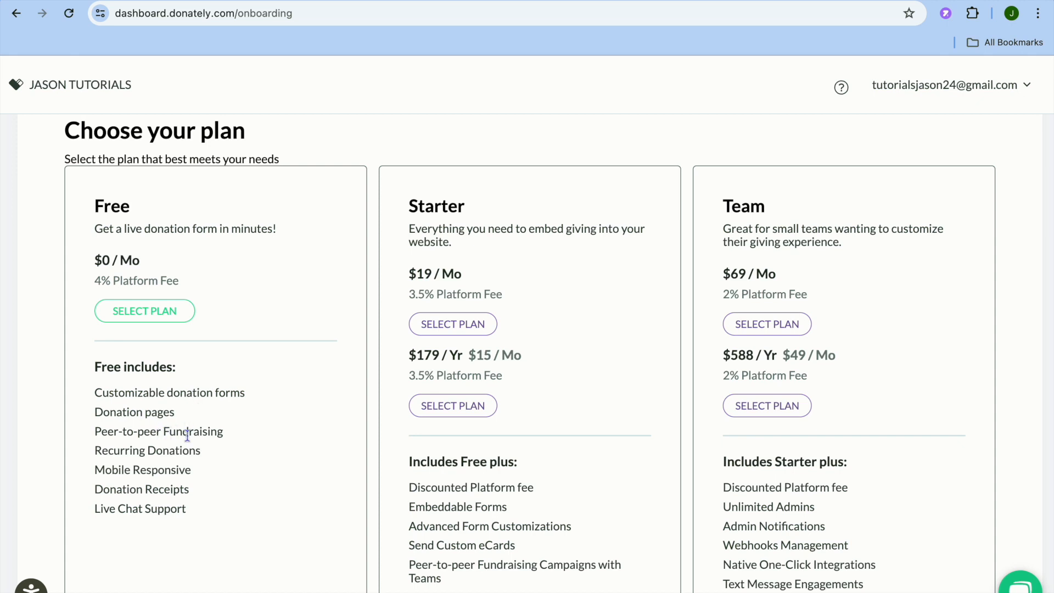
pyautogui.scroll(-2, 334, 465)
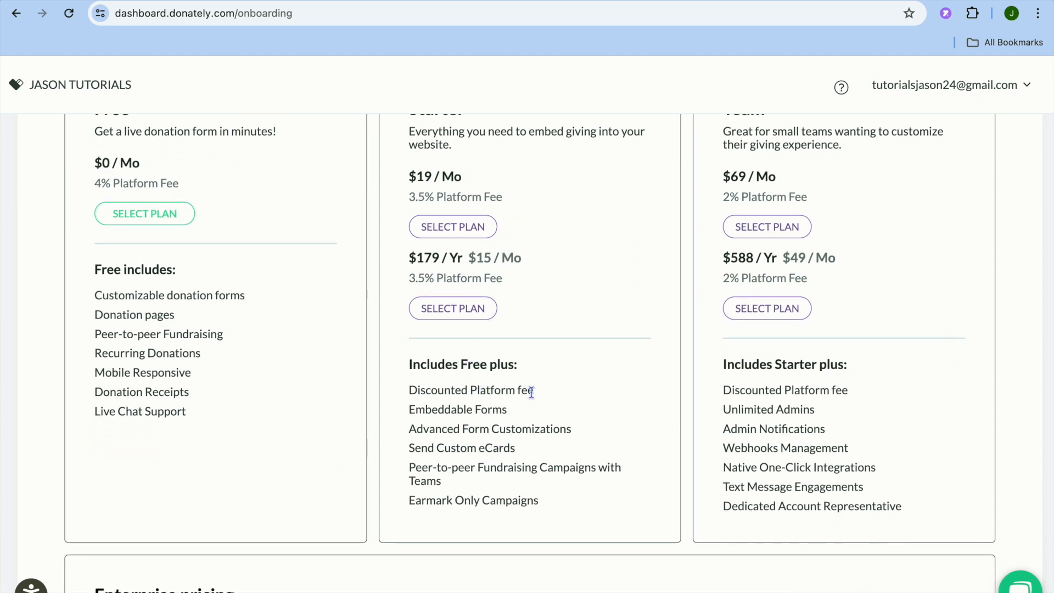
pyautogui.scroll(1, 502, 411)
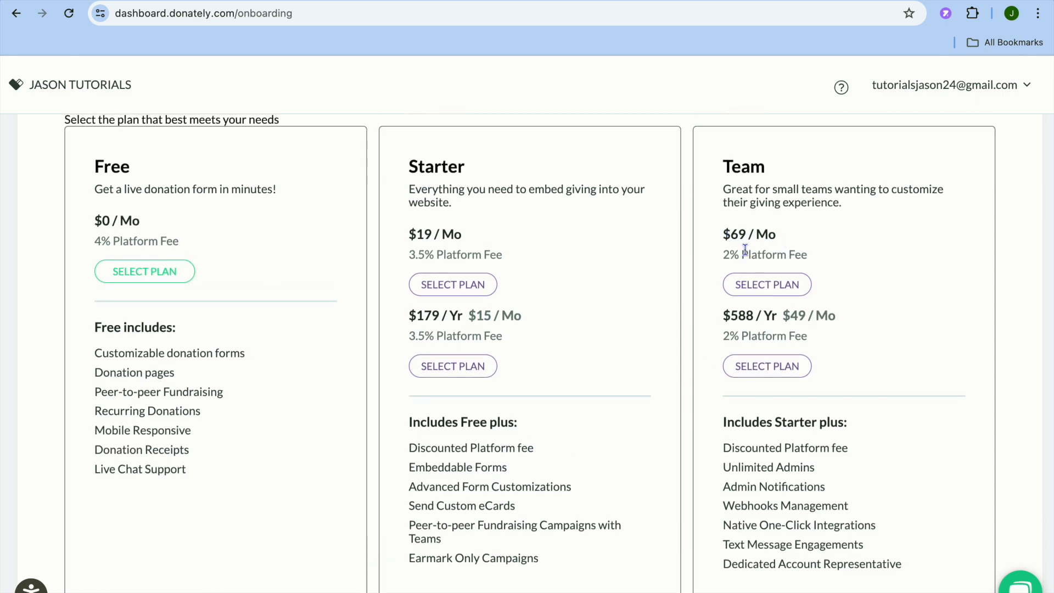
pyautogui.click(184, 277)
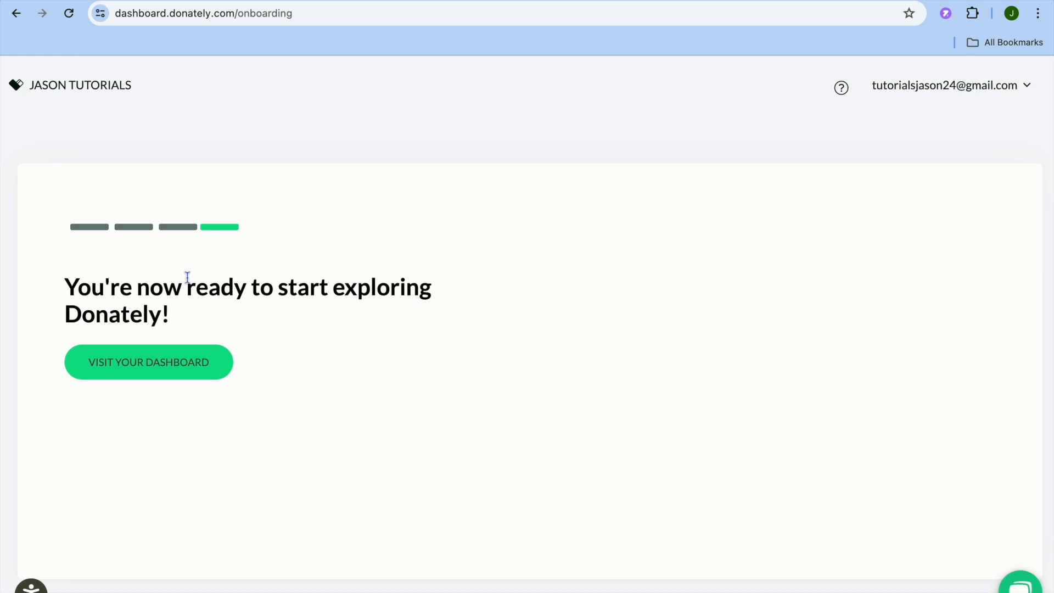
# Step: Go to the dashboard, open the Account Default form for editing and review its general settings
pyautogui.click(204, 372)
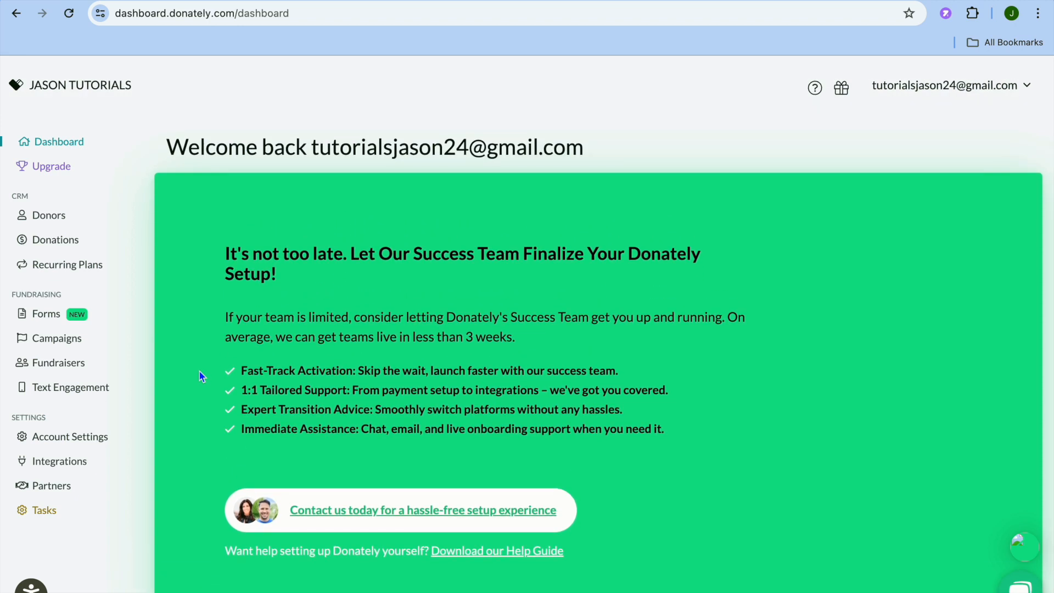
pyautogui.click(48, 317)
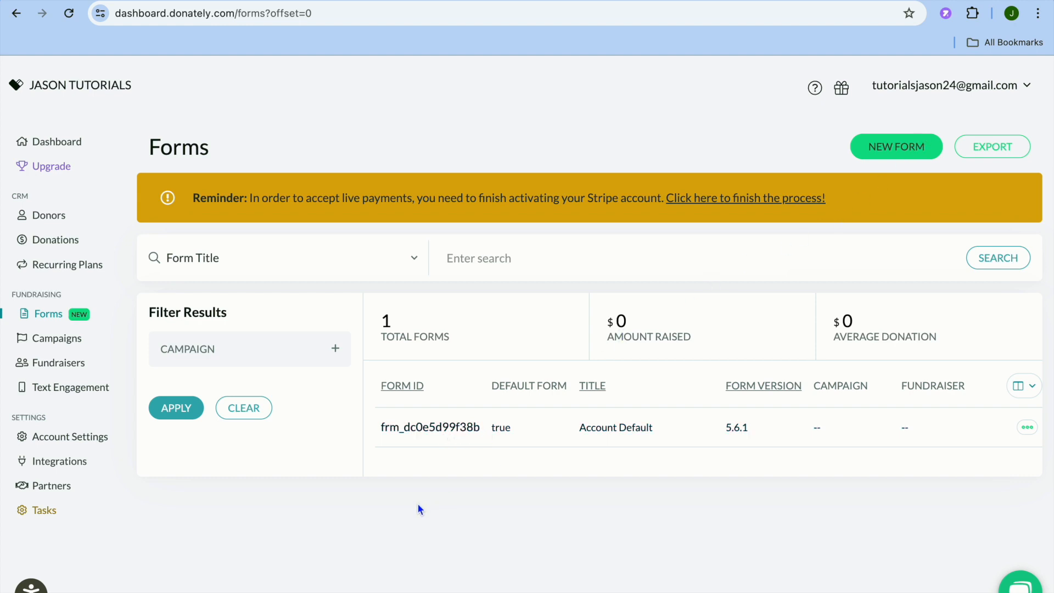
pyautogui.click(431, 432)
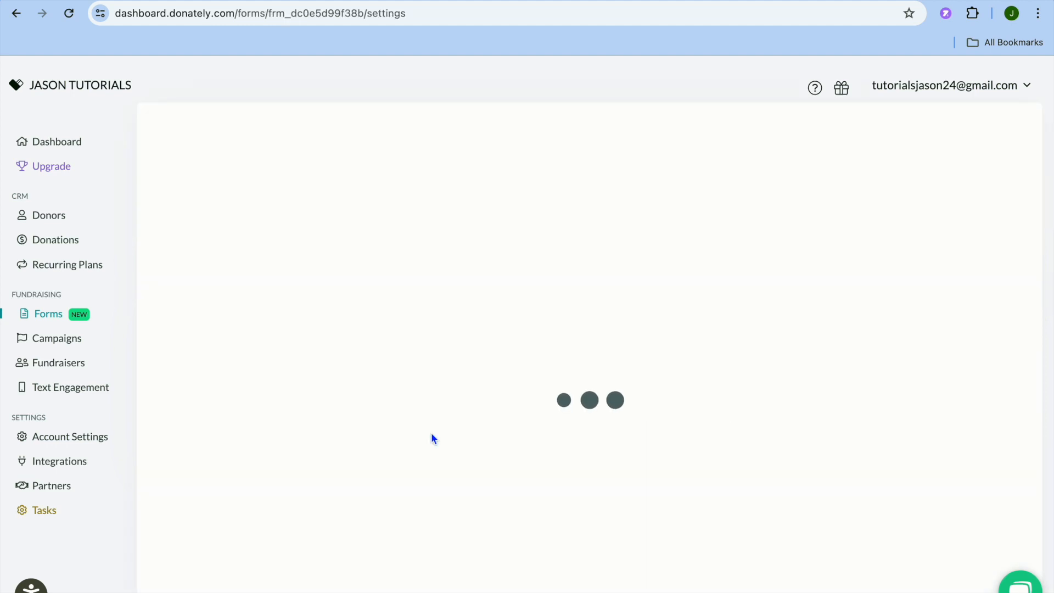
pyautogui.scroll(-4, 430, 437)
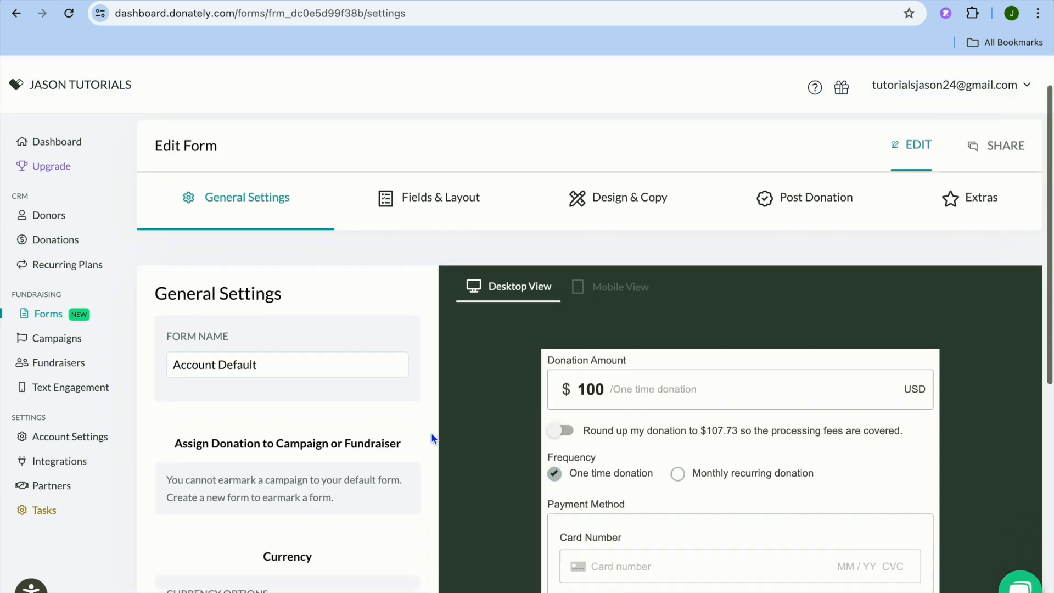
pyautogui.scroll(-2, 432, 436)
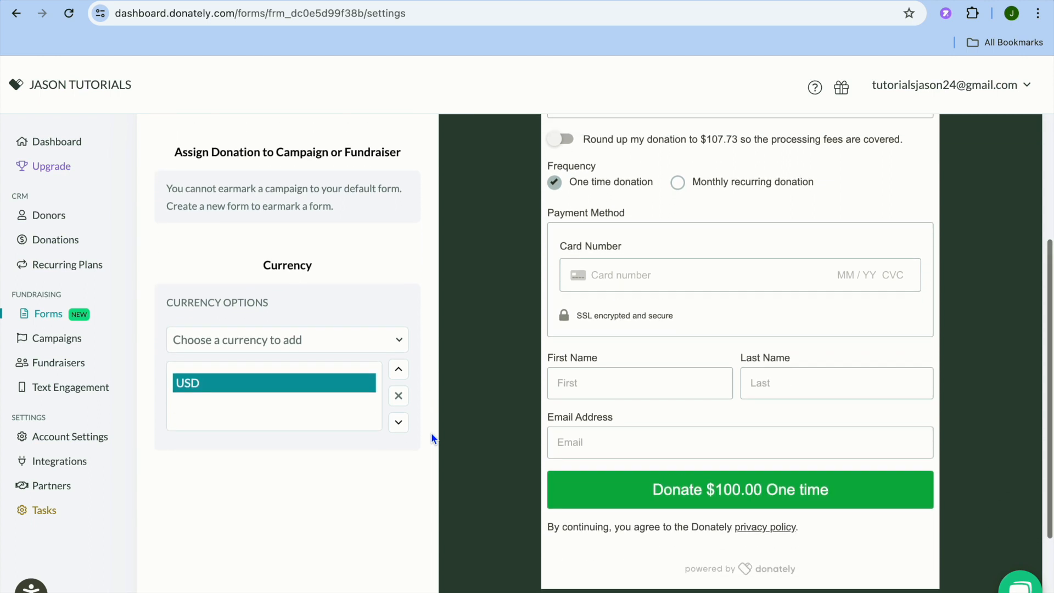
pyautogui.scroll(-2, 431, 437)
pyautogui.scroll(6, 431, 438)
pyautogui.scroll(1, 431, 435)
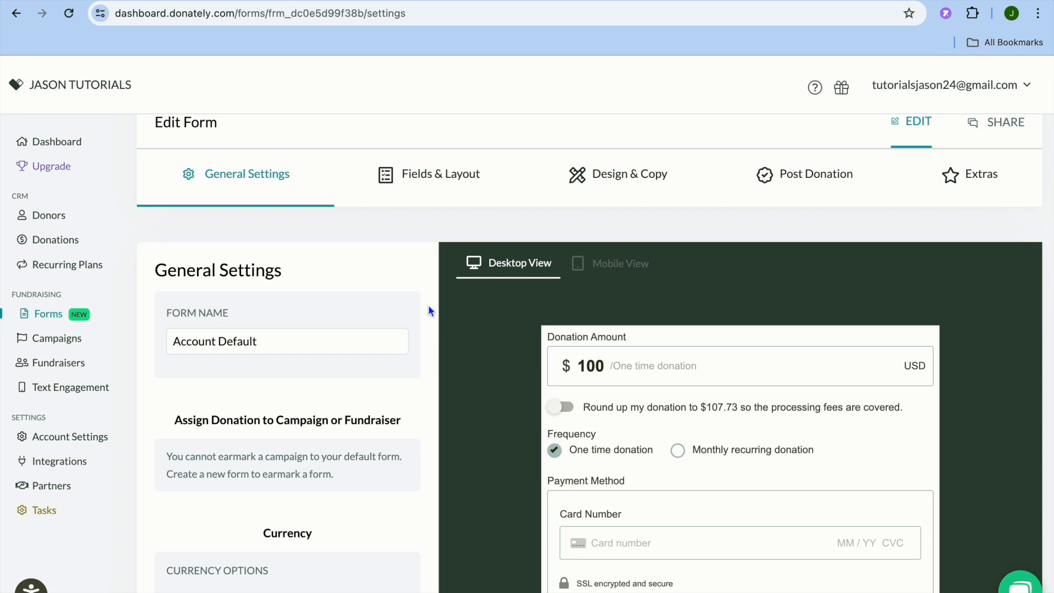
# Step: Open the form's Fields & Layout settings and examine the Donation Presets options in Step 1
pyautogui.click(432, 180)
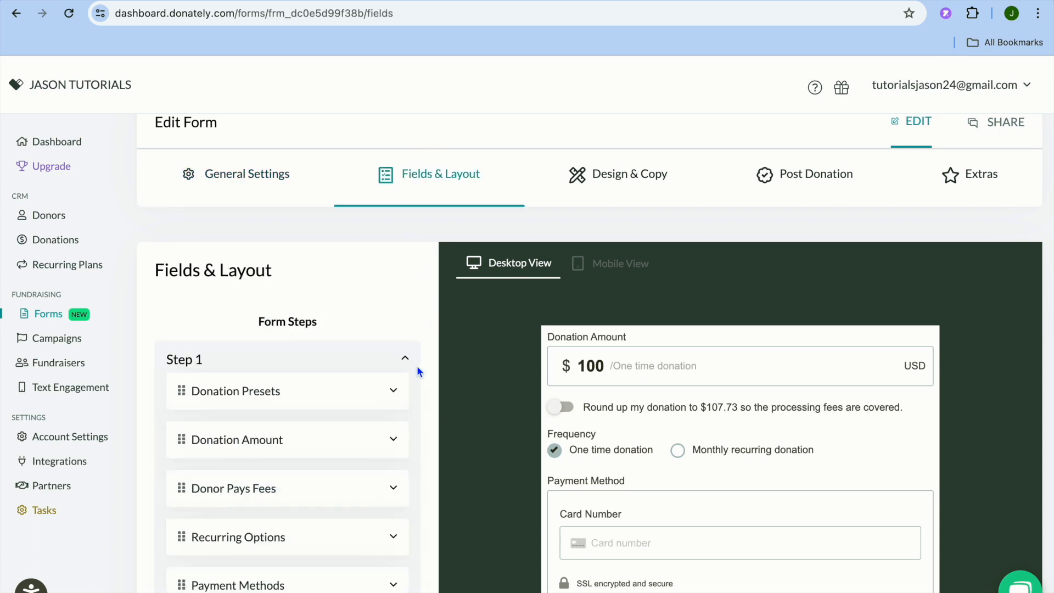
pyautogui.scroll(-1, 417, 368)
pyautogui.scroll(-3, 417, 366)
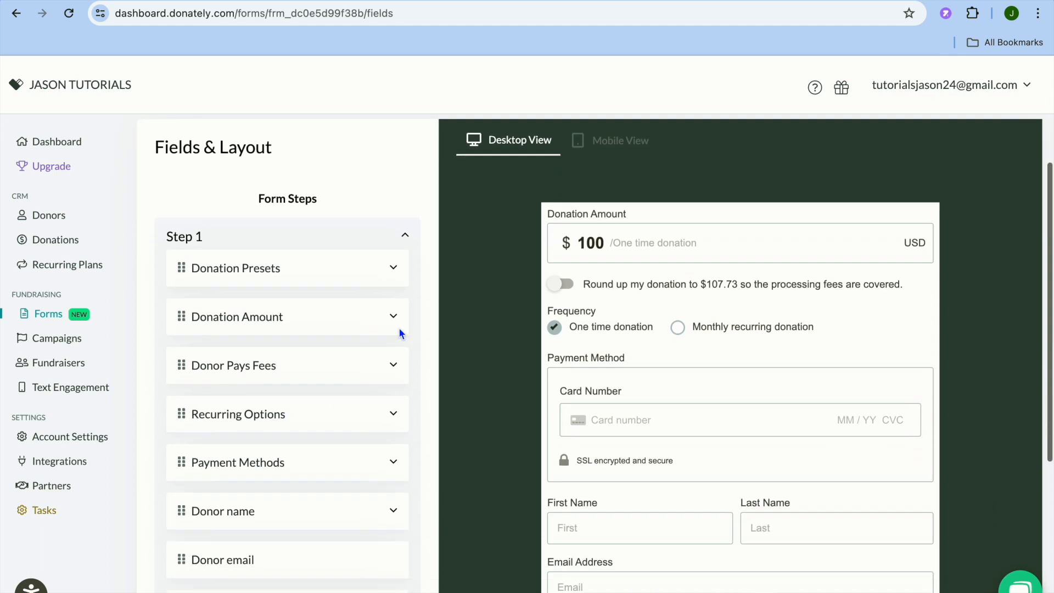
pyautogui.click(393, 270)
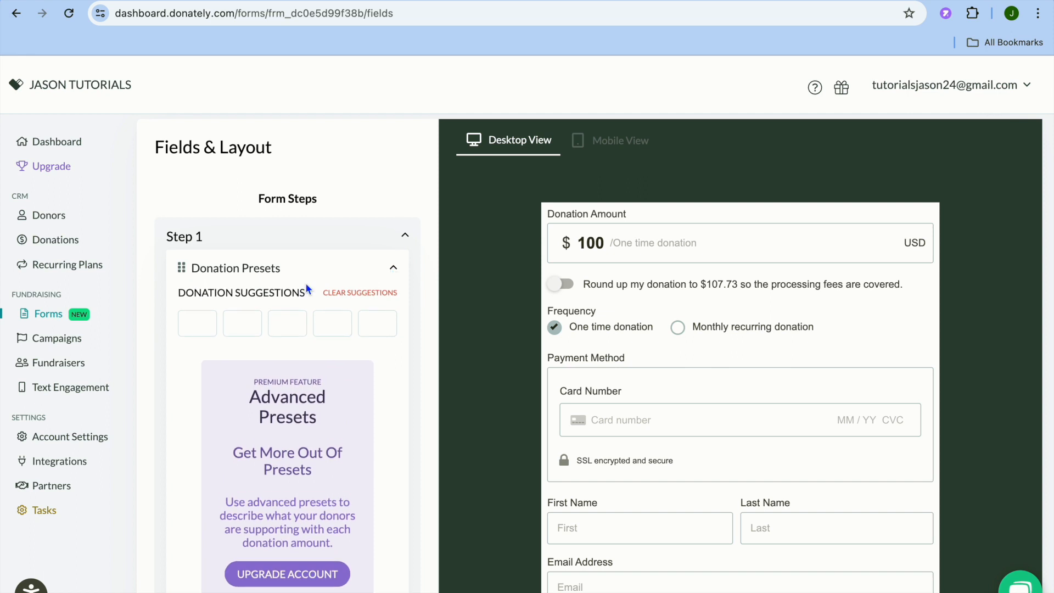
pyautogui.scroll(-3, 336, 333)
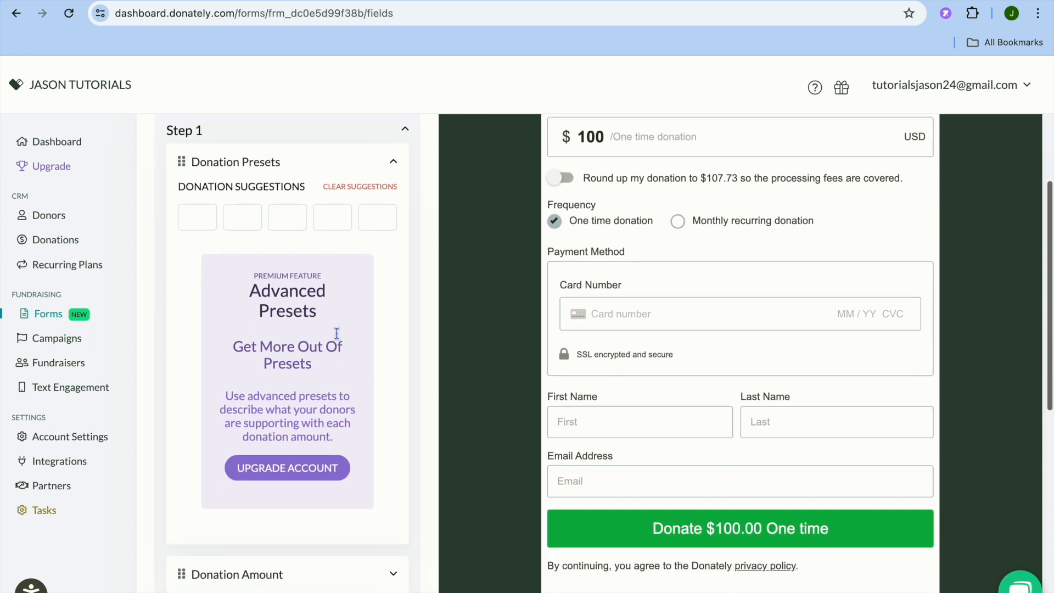
pyautogui.scroll(1, 338, 337)
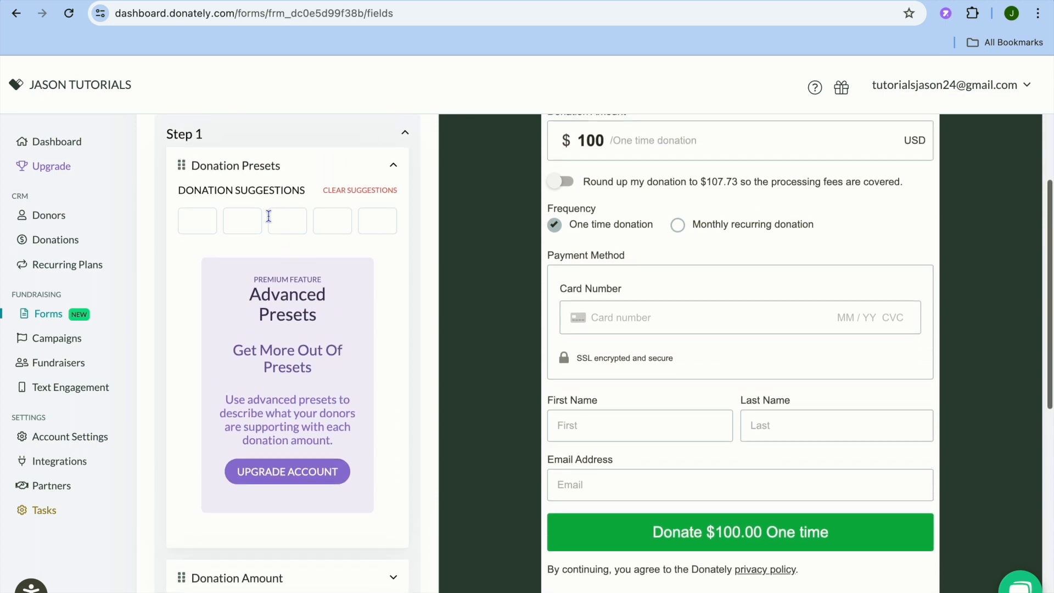
pyautogui.scroll(-5, 435, 335)
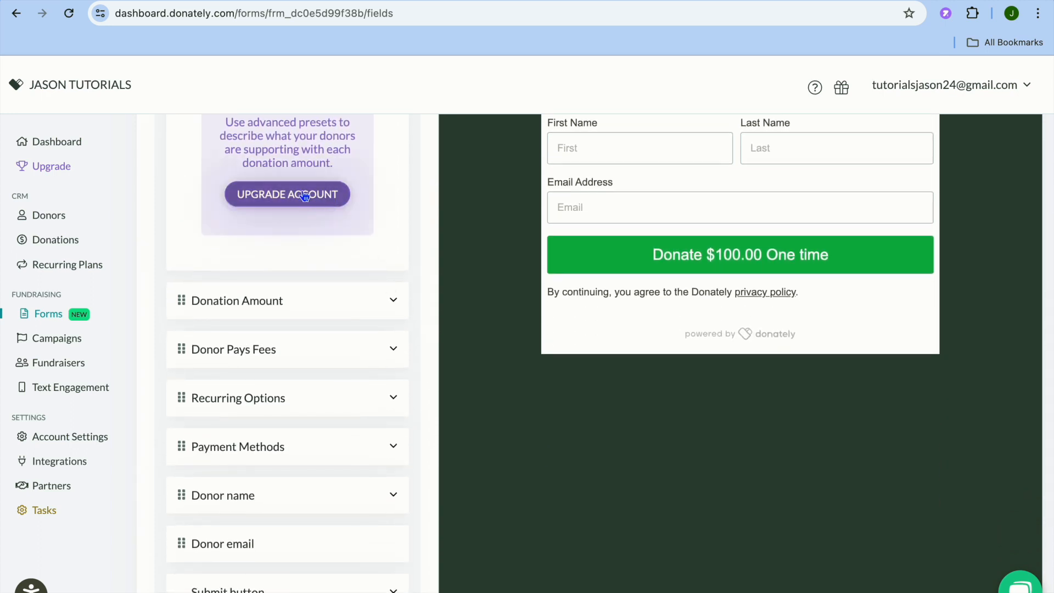
# Step: Set the form's default donation amount to 1000 and collapse the Donation Amount settings
pyautogui.click(393, 302)
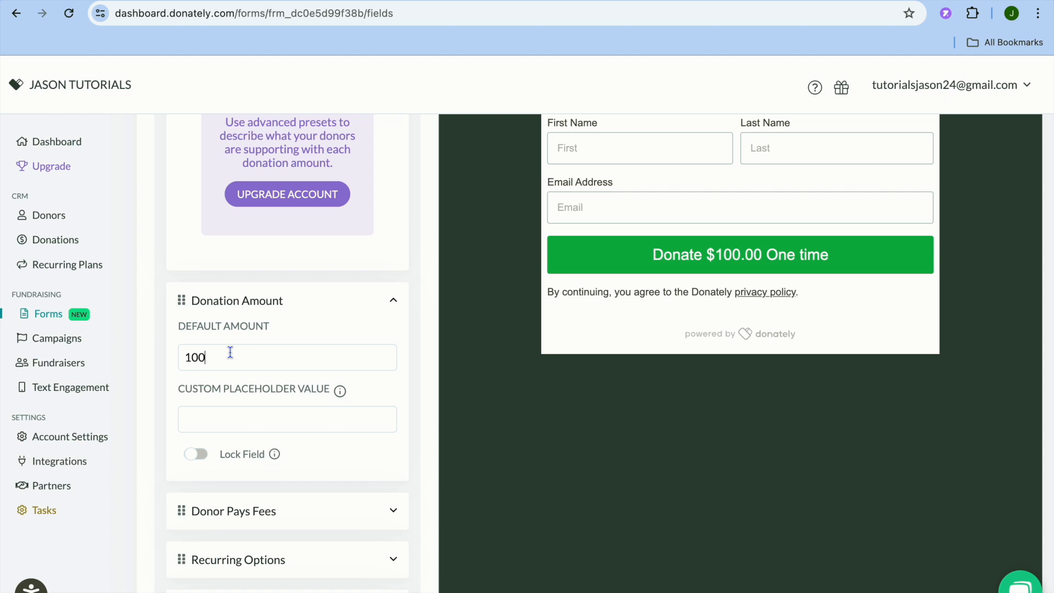
pyautogui.write('000')
pyautogui.click(392, 293)
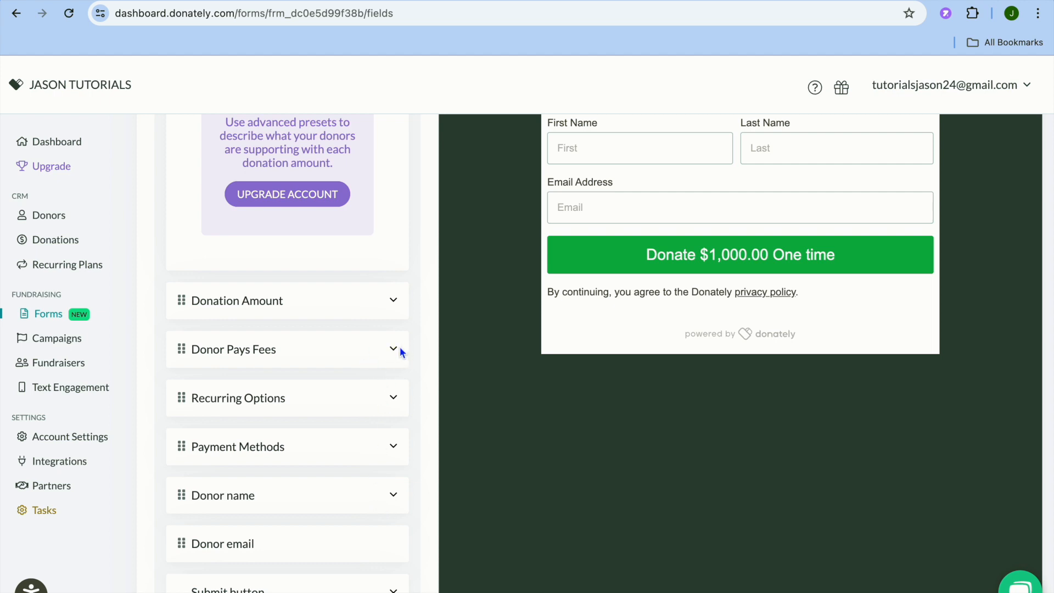
# Step: Examine the form's Donor Pays Fees calculation options and the remaining fields in Step 1
pyautogui.click(401, 348)
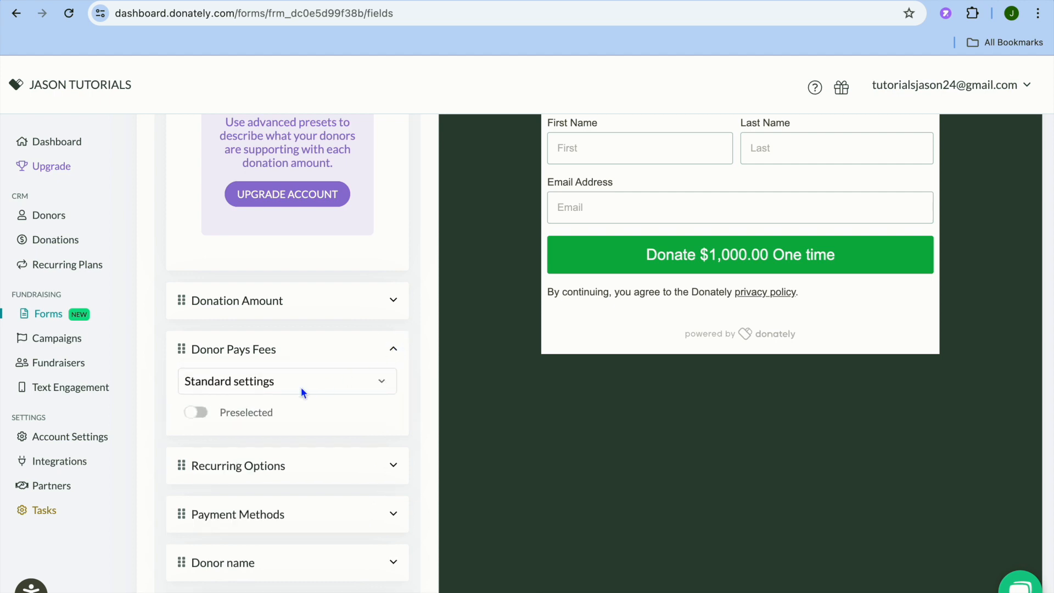
pyautogui.click(352, 382)
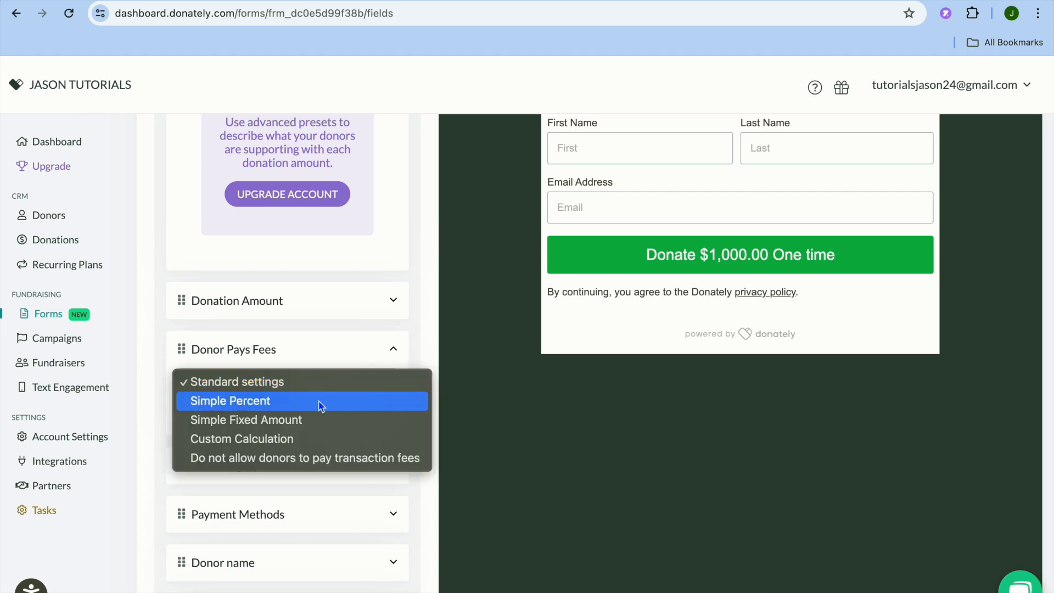
pyautogui.click(415, 346)
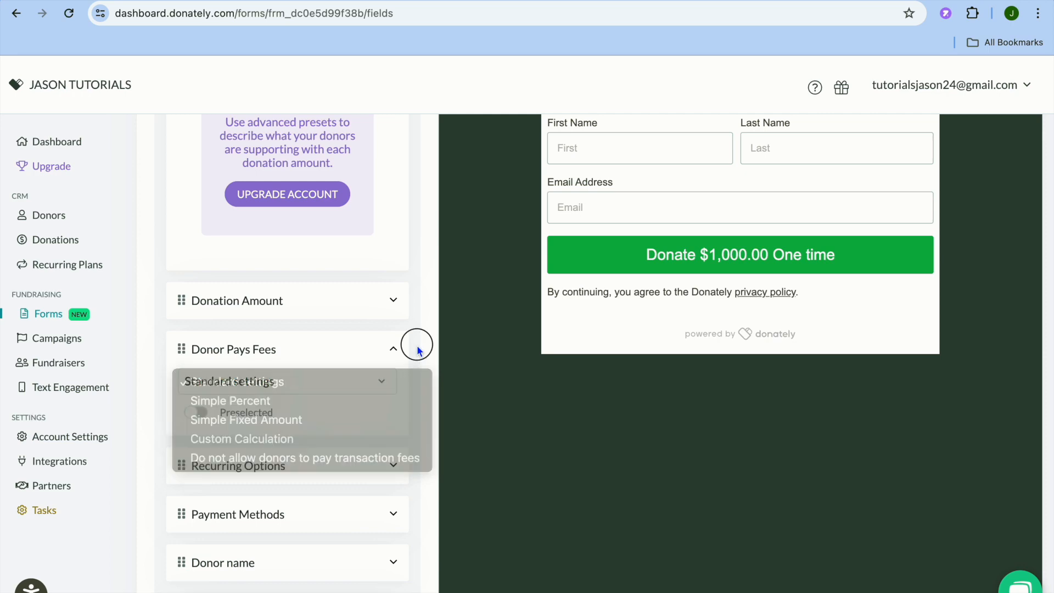
pyautogui.scroll(5, 417, 345)
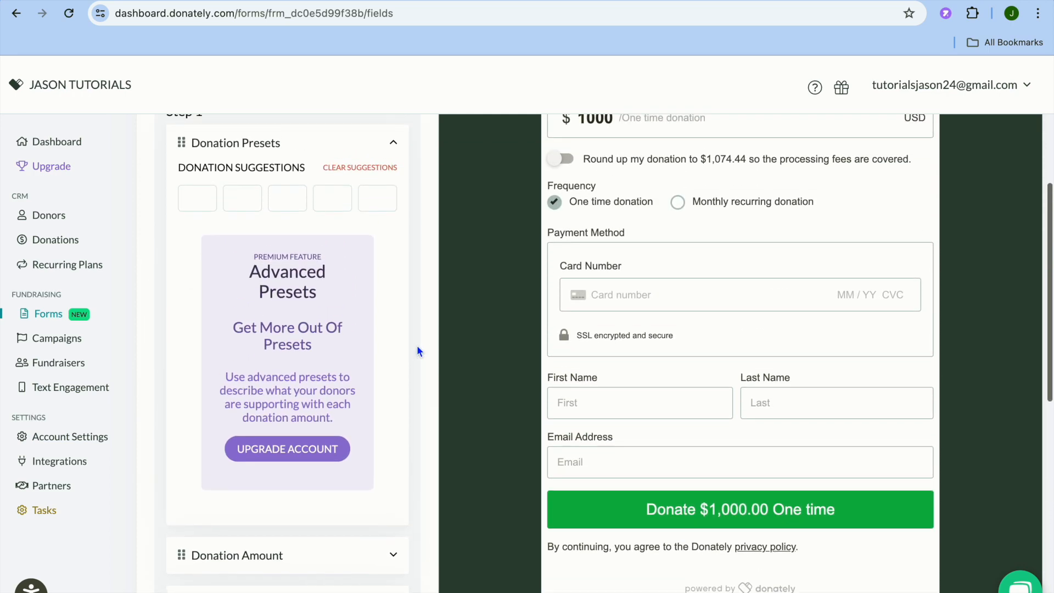
pyautogui.scroll(2, 647, 295)
pyautogui.scroll(-8, 647, 295)
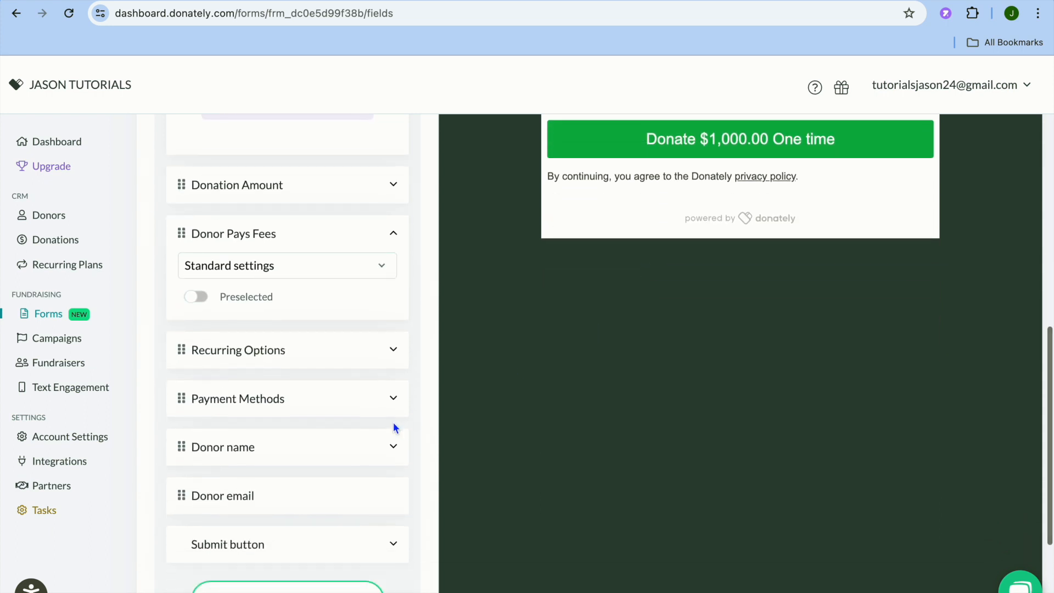
pyautogui.scroll(-3, 393, 423)
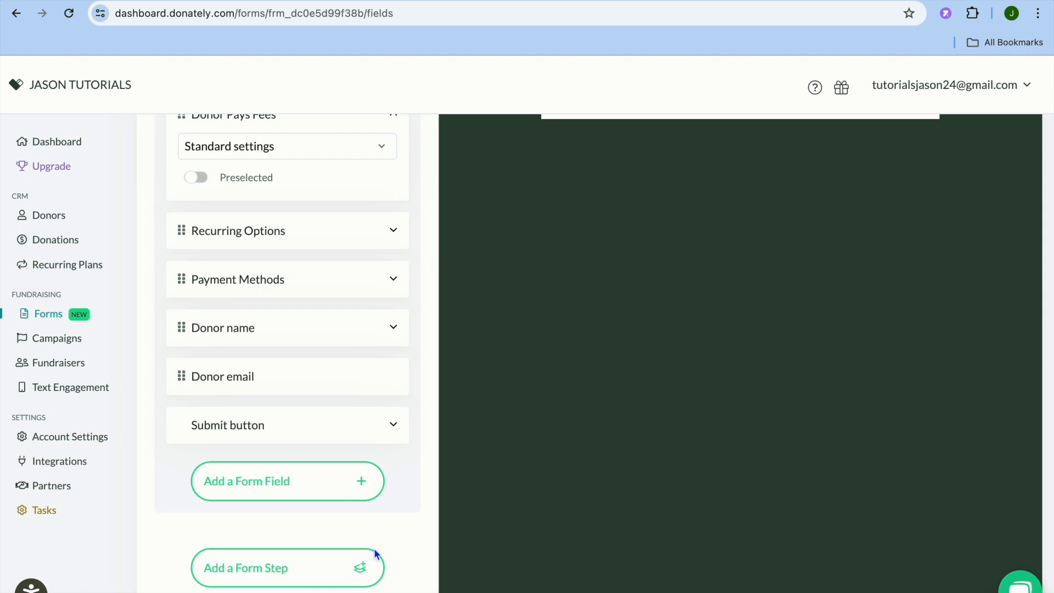
pyautogui.scroll(10, 413, 532)
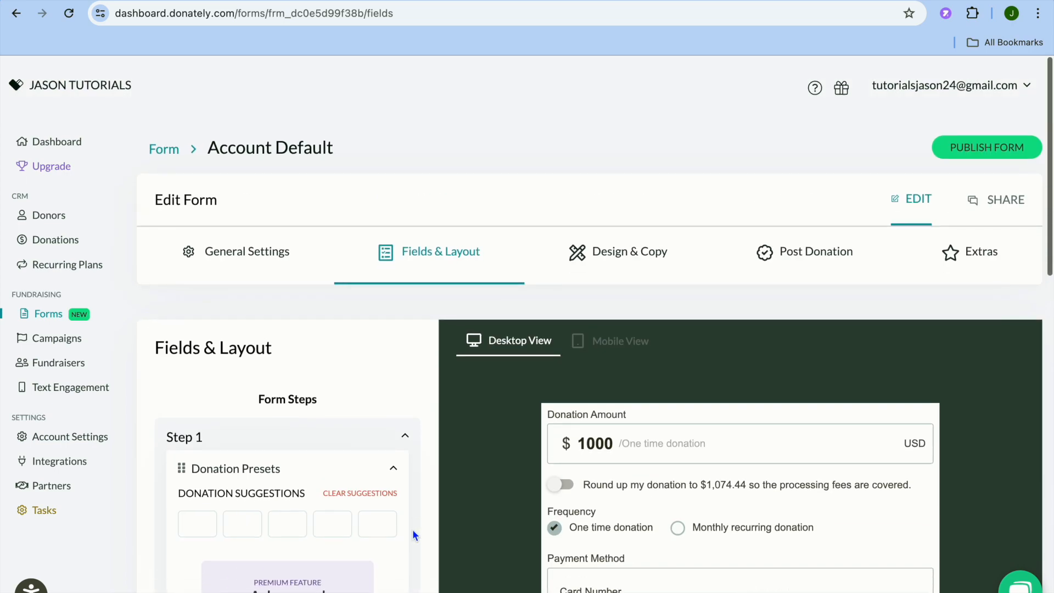
# Step: Open the form's Design & Copy settings, try the Modern and Monochromatic theme styles, and set the theme back to Classic
pyautogui.click(619, 267)
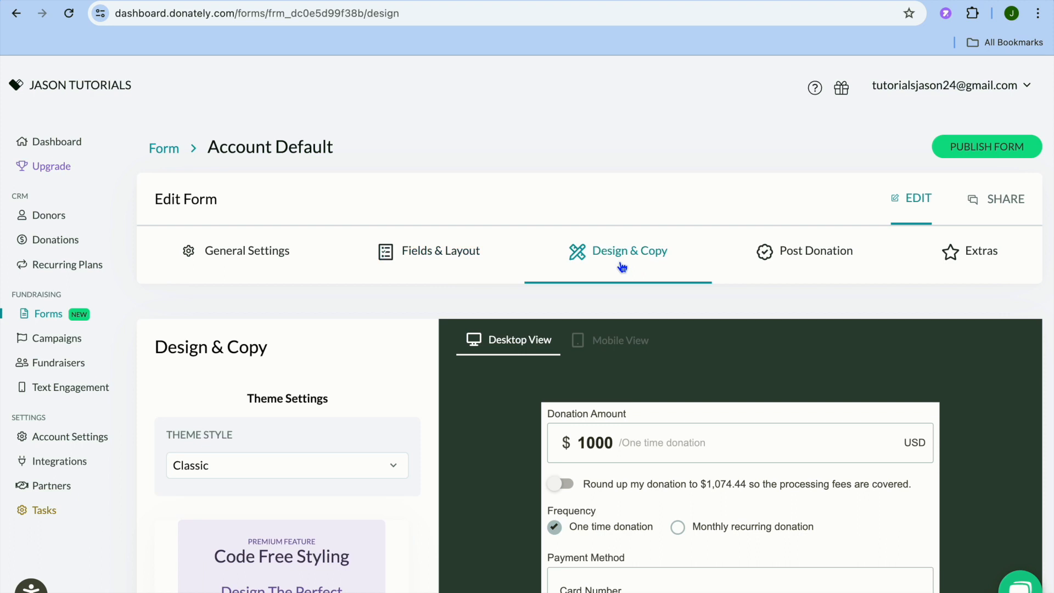
pyautogui.scroll(-3, 394, 413)
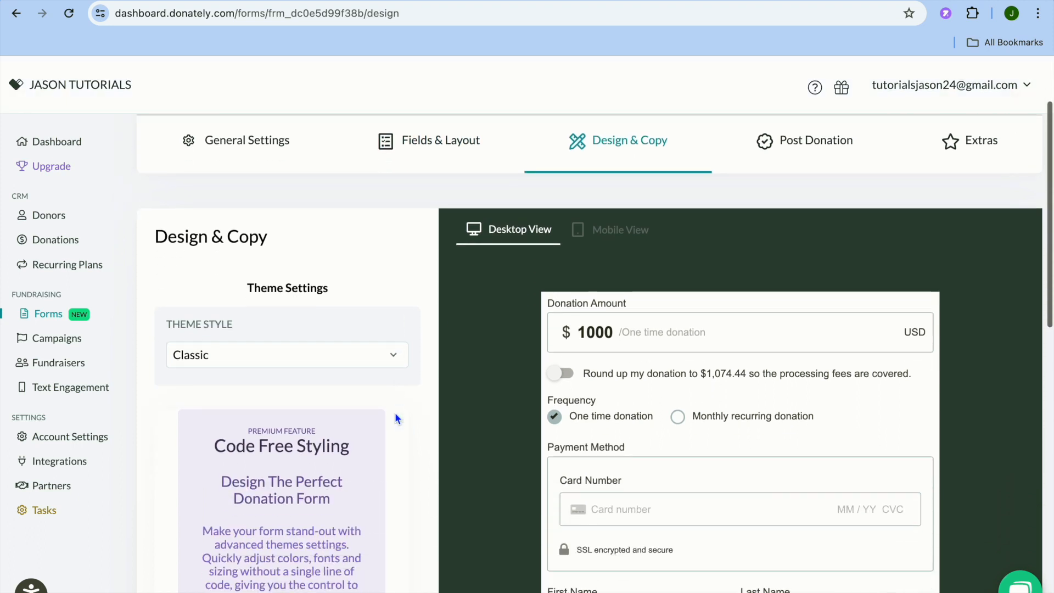
pyautogui.click(387, 311)
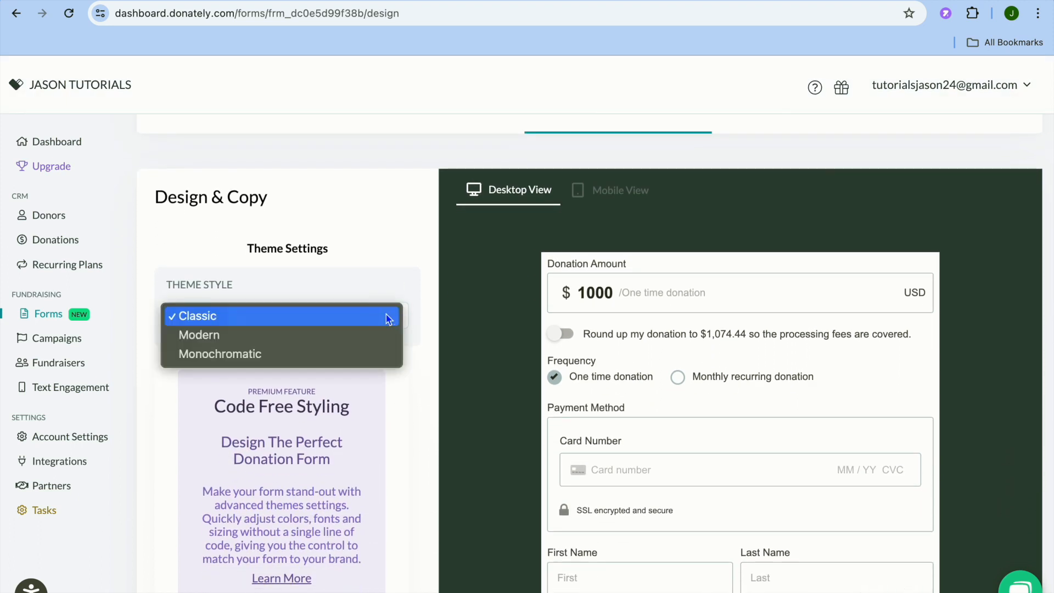
pyautogui.click(339, 341)
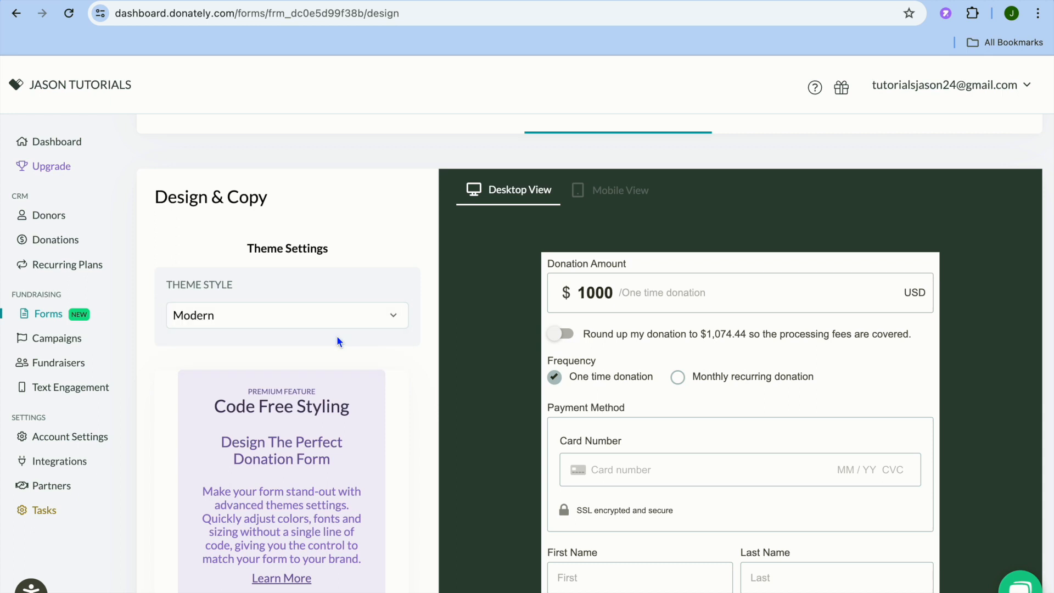
pyautogui.click(387, 317)
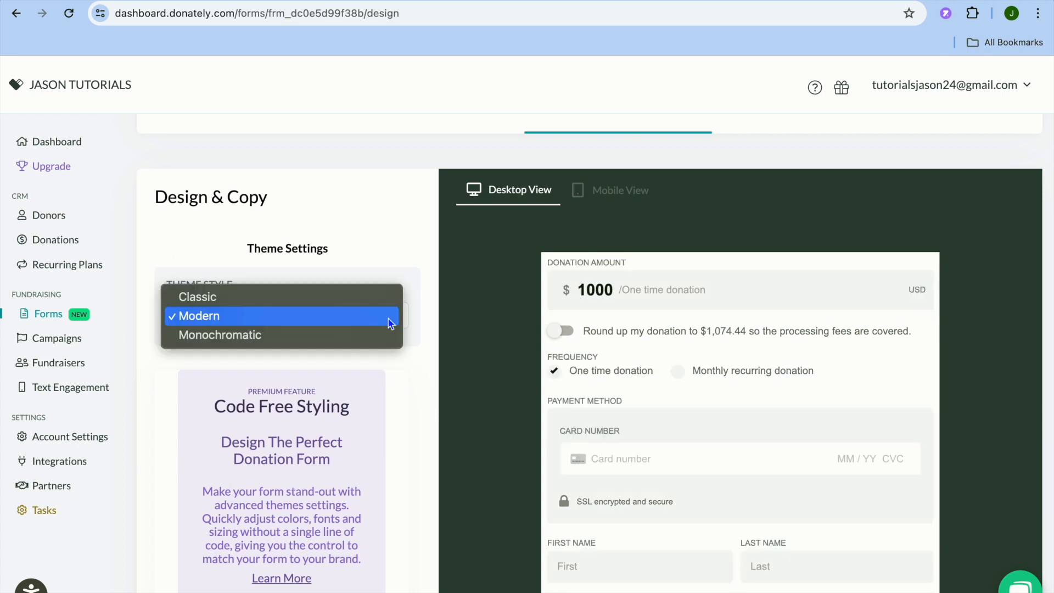
pyautogui.click(341, 342)
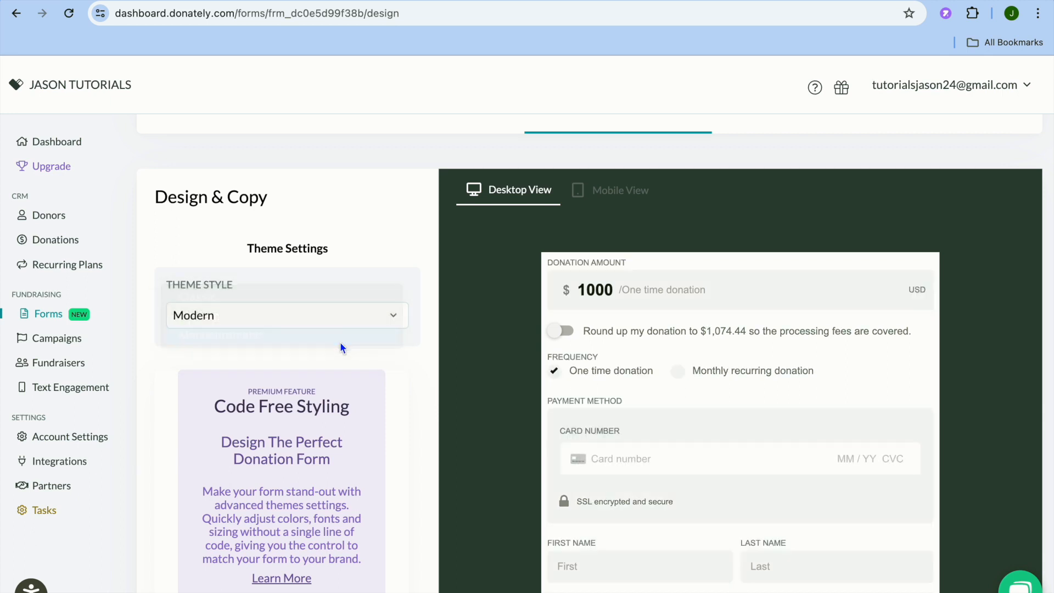
pyautogui.click(393, 315)
pyautogui.click(357, 278)
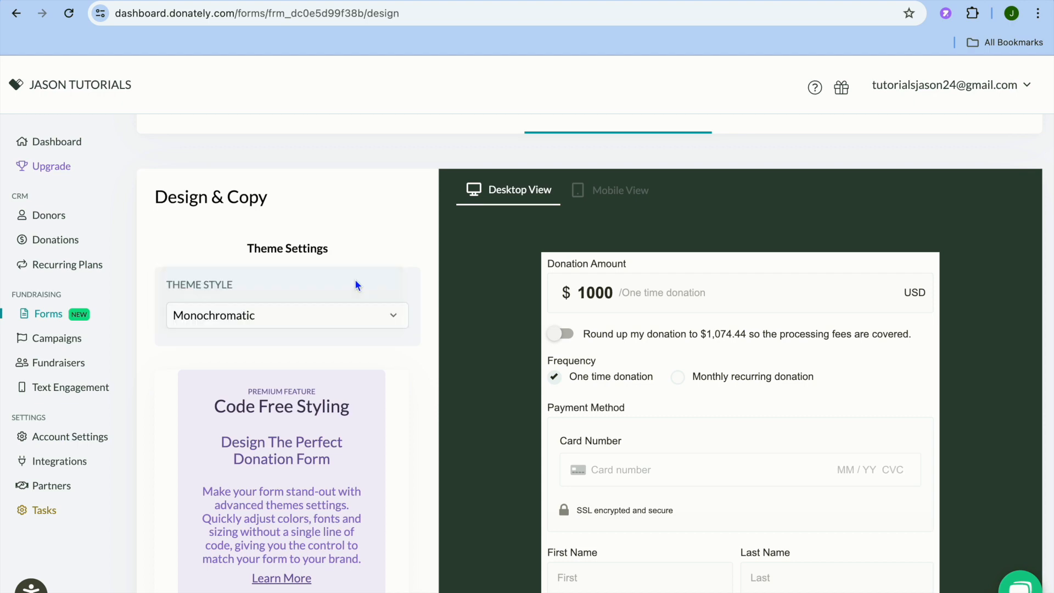
# Step: Review the remaining Design & Copy settings, including the language options, and the form's Post Donation options
pyautogui.scroll(-5, 393, 411)
pyautogui.scroll(-6, 393, 412)
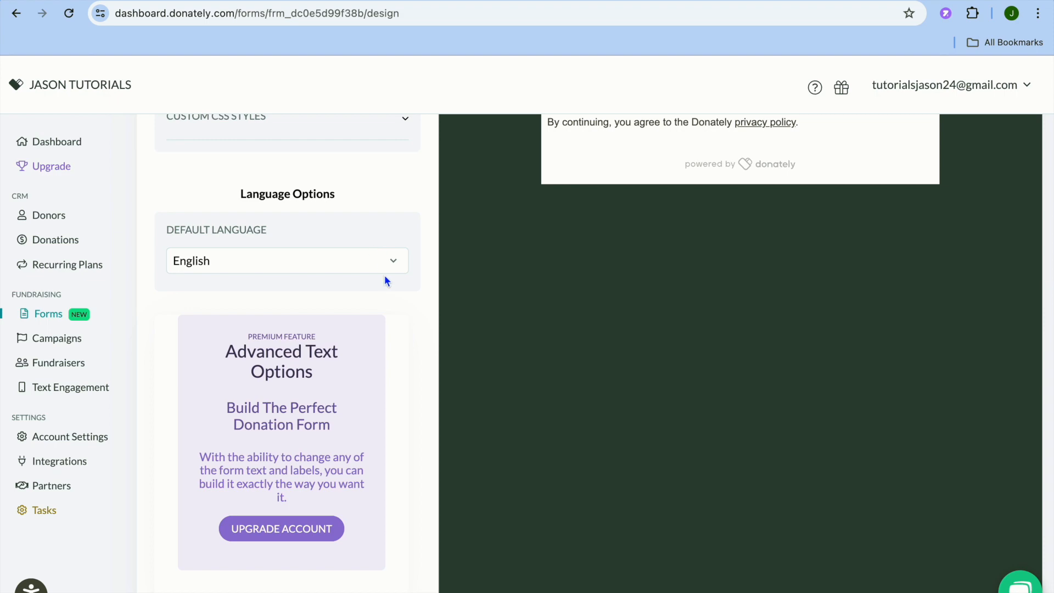
pyautogui.scroll(-2, 401, 350)
pyautogui.scroll(12, 401, 350)
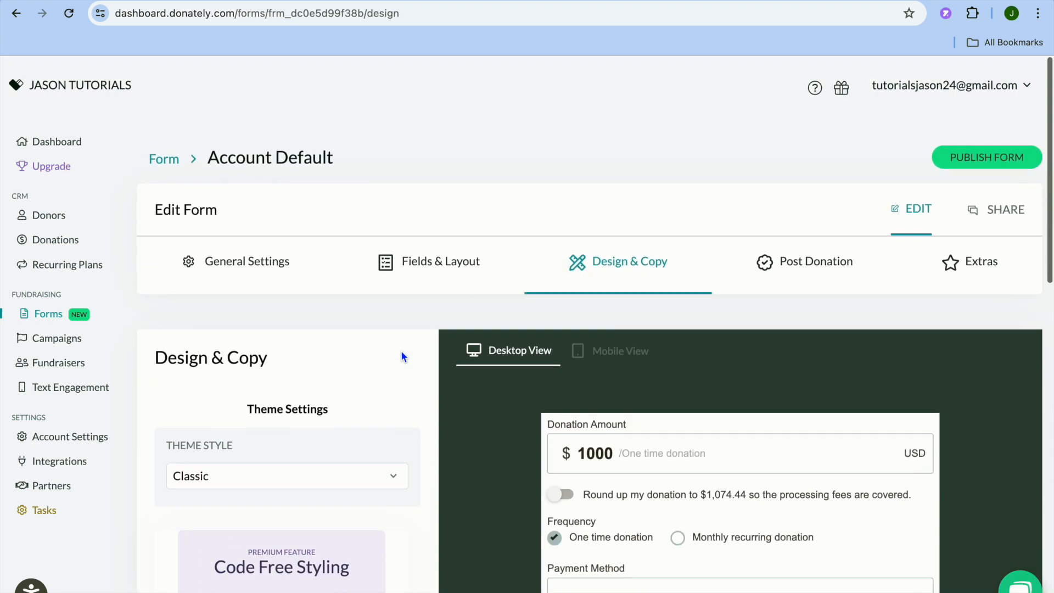
pyautogui.click(816, 261)
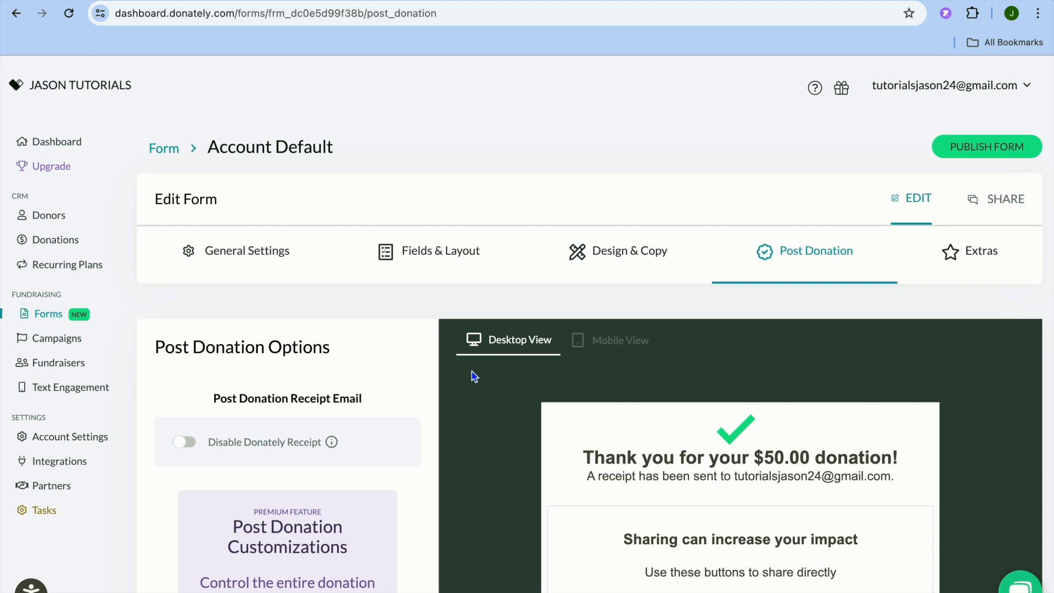
pyautogui.scroll(-3, 391, 389)
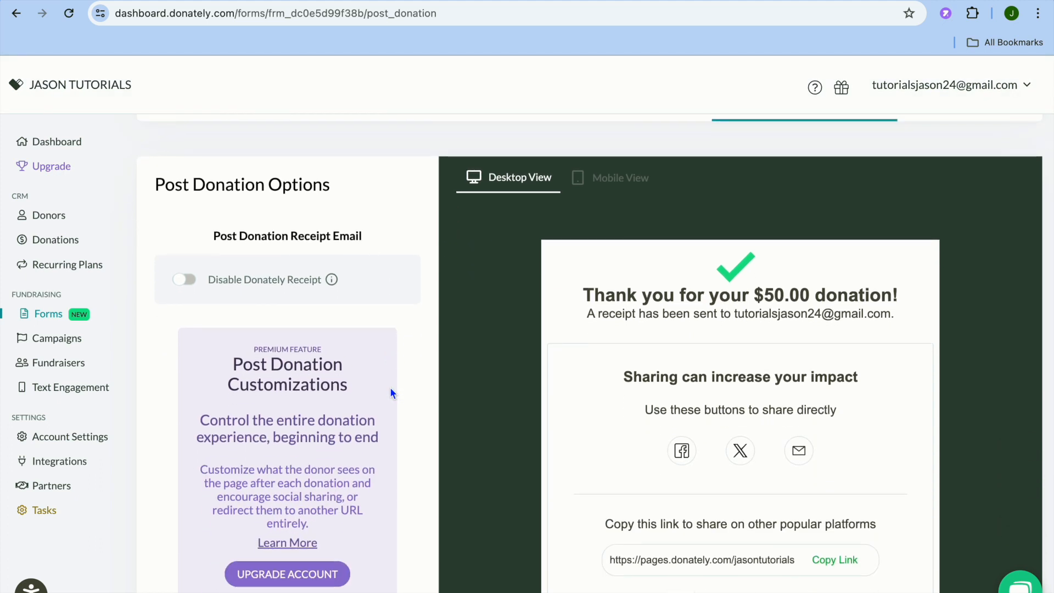
pyautogui.scroll(-5, 391, 393)
pyautogui.scroll(7, 391, 394)
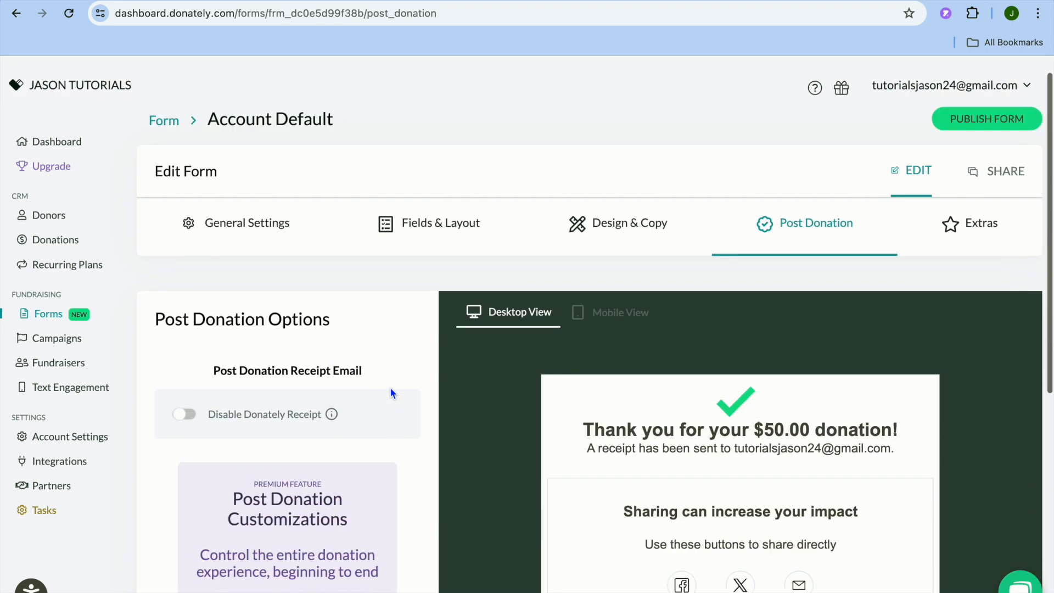
pyautogui.scroll(1, 390, 387)
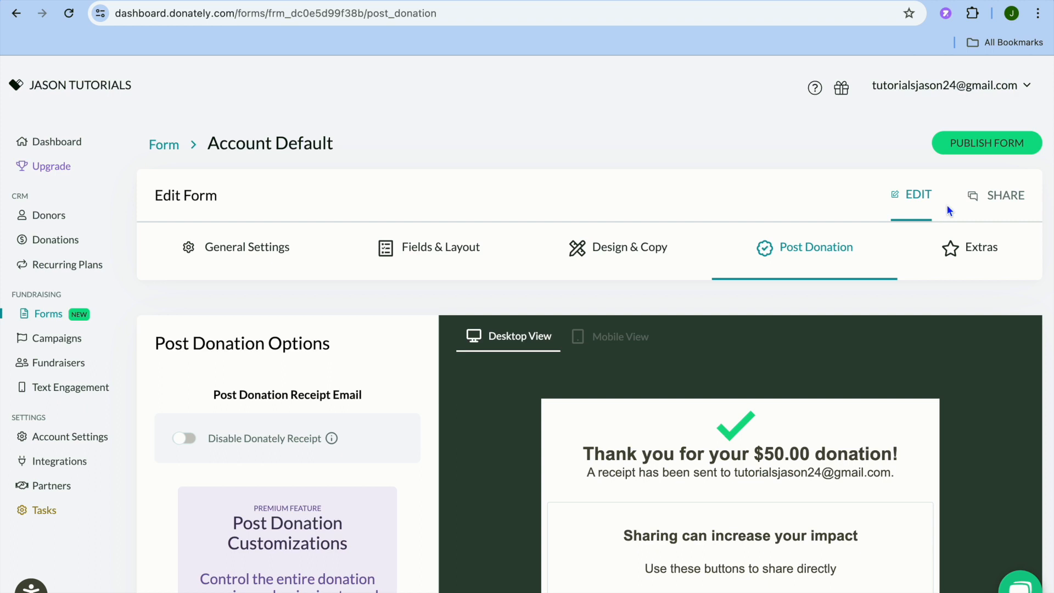
# Step: Publish the Account Default form and copy its share link
pyautogui.click(976, 147)
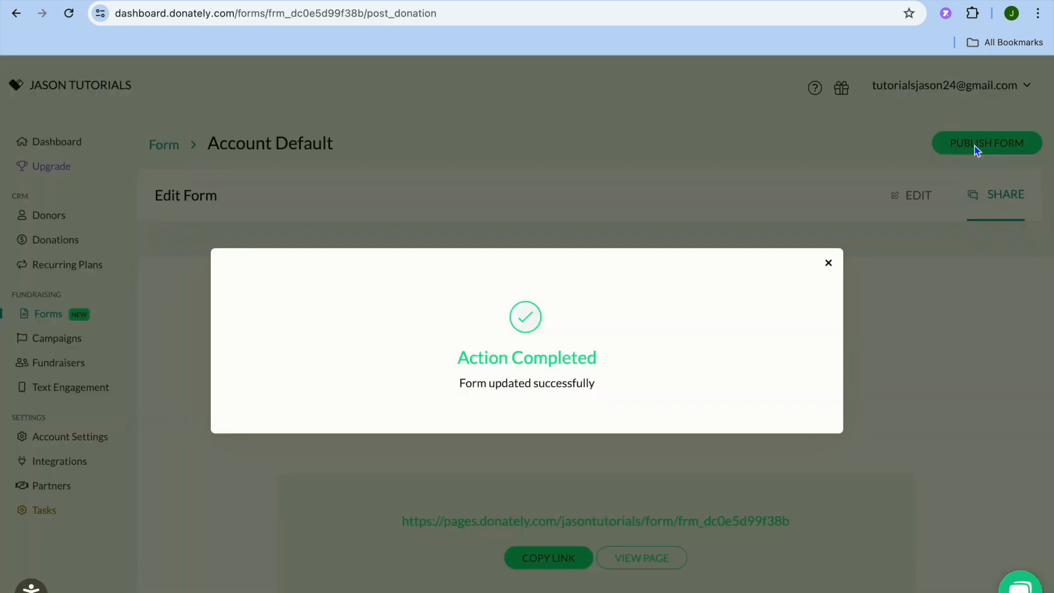
pyautogui.click(829, 265)
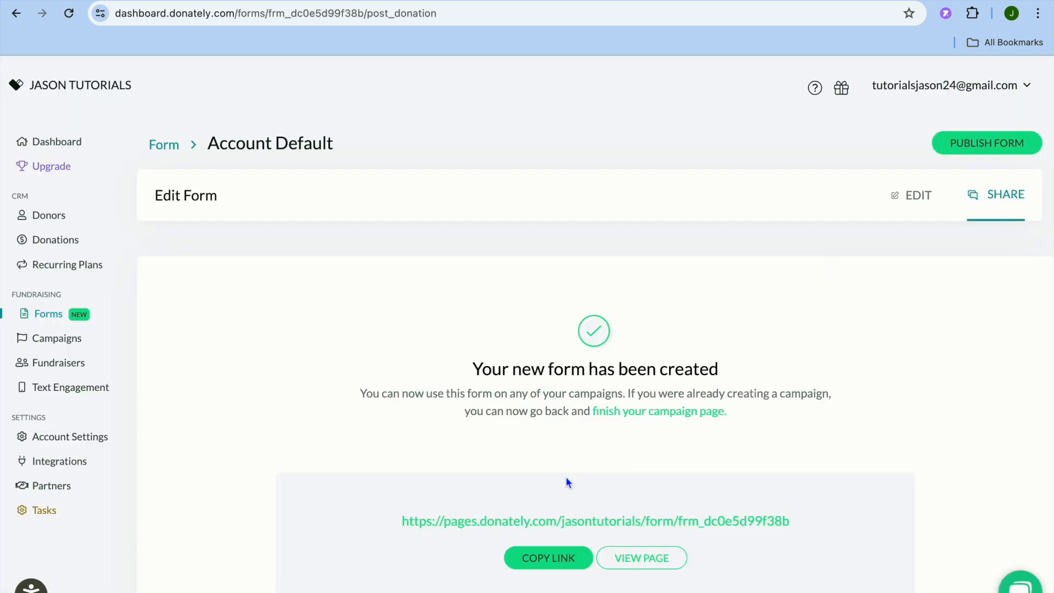
pyautogui.click(556, 565)
pyautogui.press('super+c')
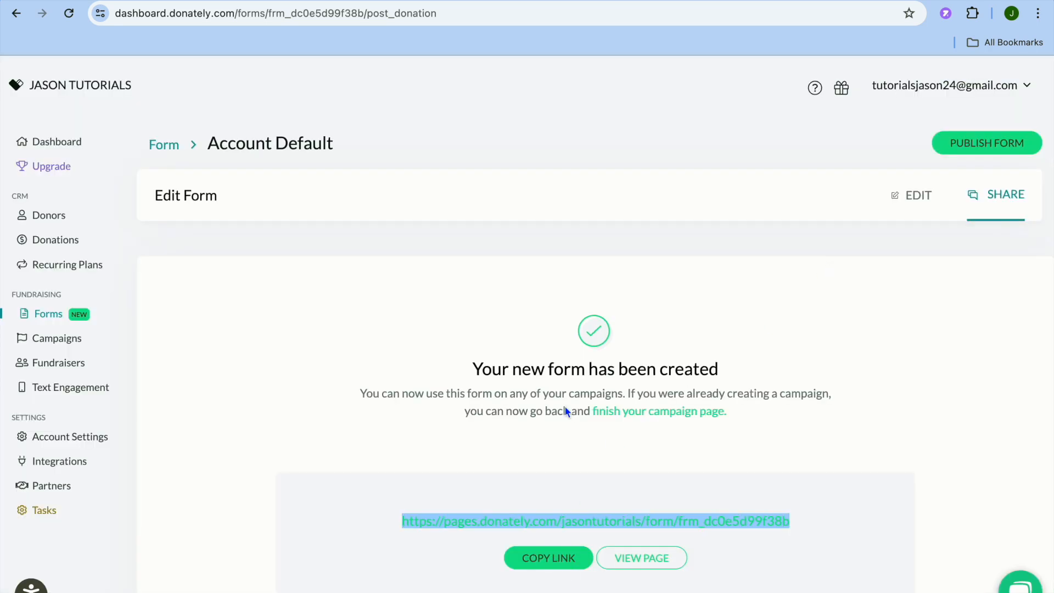
# Step: Open the copied form link in a new browser tab and review the public donation page
pyautogui.press('super+t')
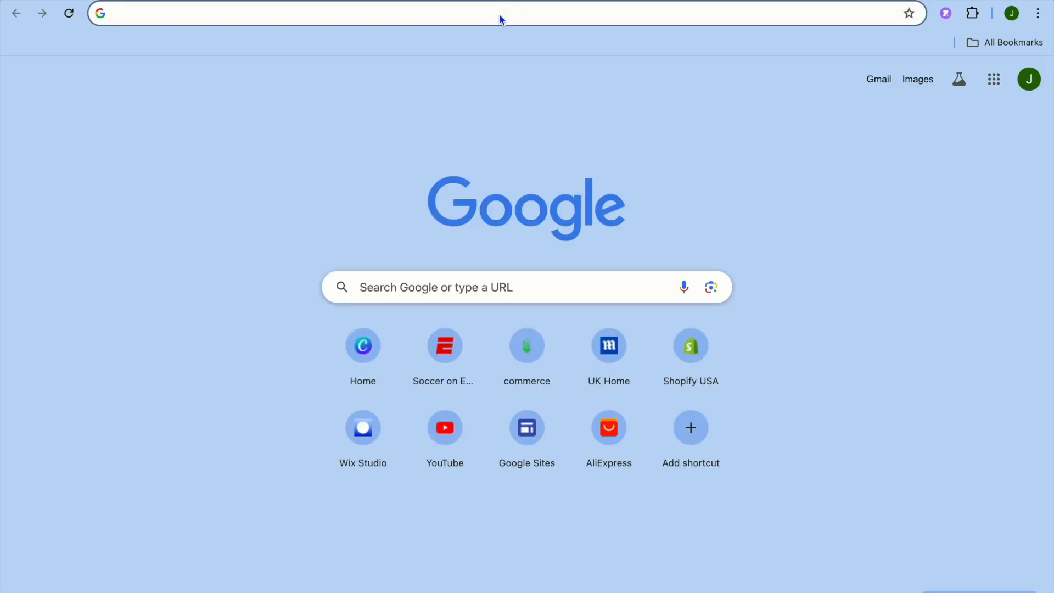
pyautogui.rightClick(500, 13)
pyautogui.click(540, 120)
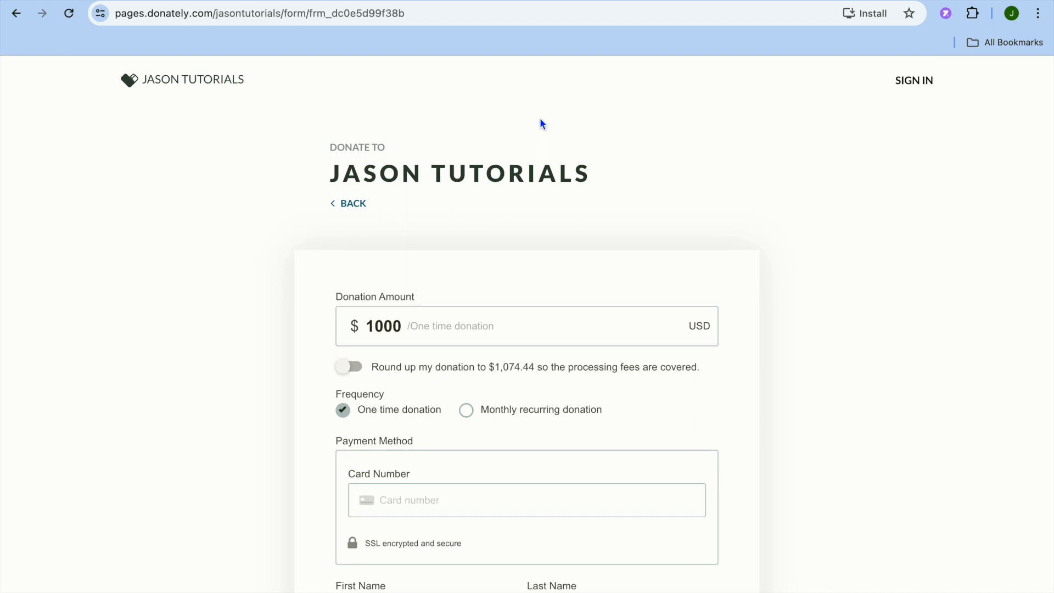
pyautogui.scroll(-5, 551, 221)
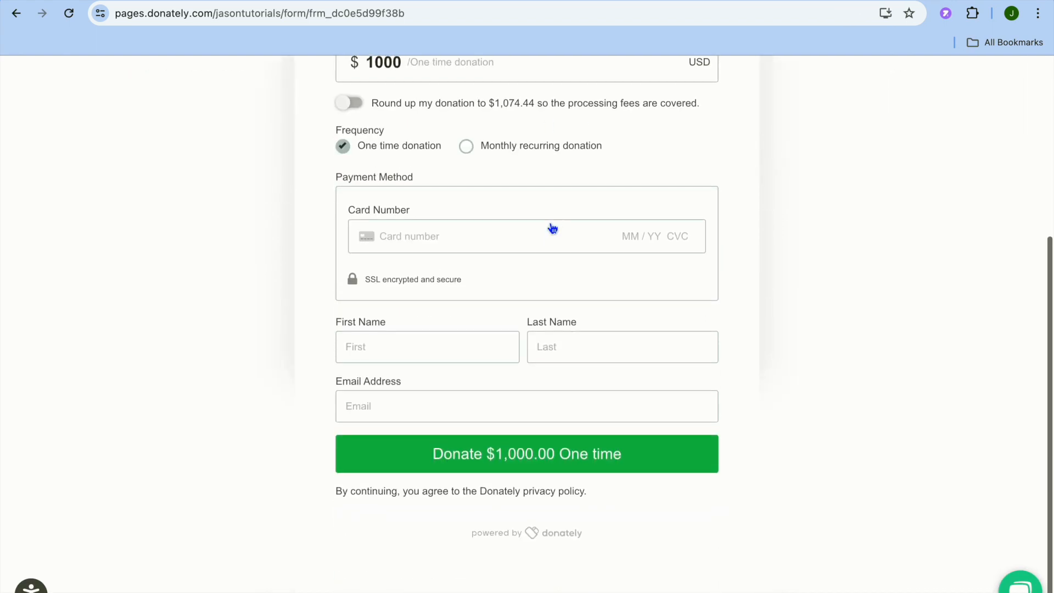
pyautogui.scroll(4, 552, 228)
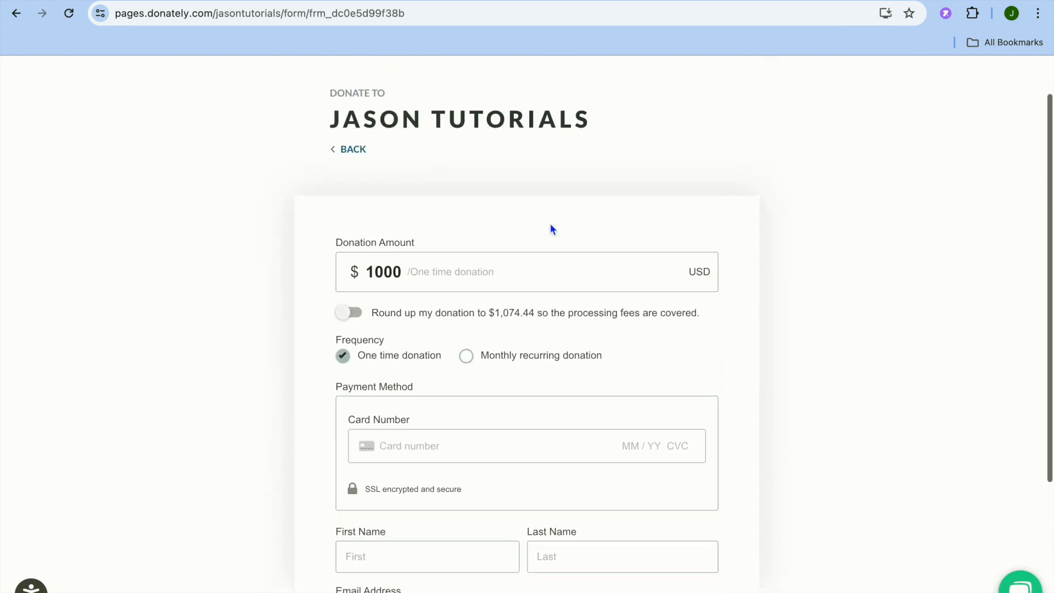
# Step: Return to editing the form in the dashboard and review its General Settings and the Donation Amount options under Fields & Layout
pyautogui.click(396, 1)
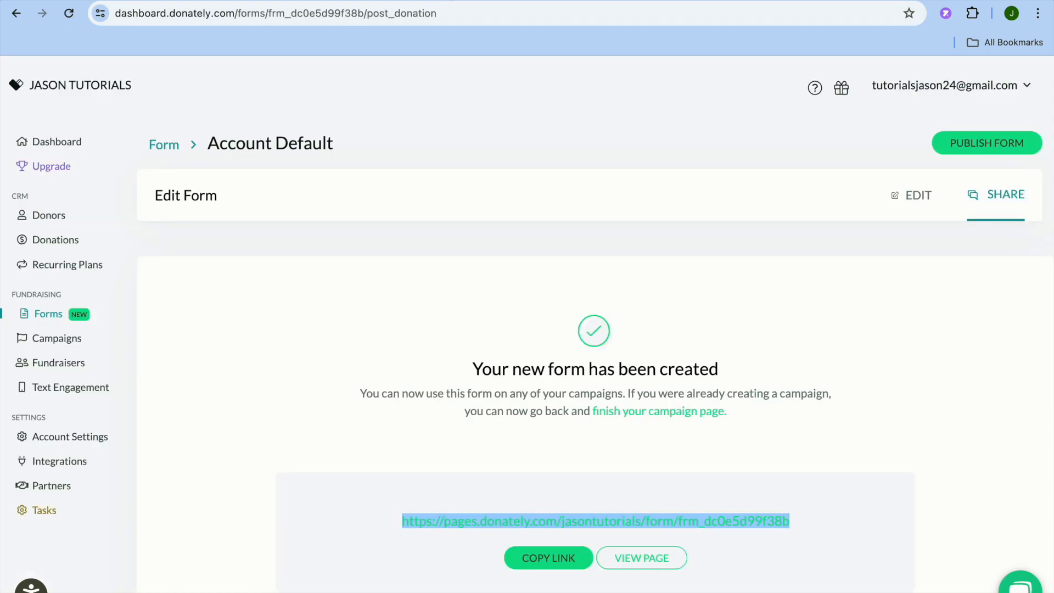
pyautogui.click(913, 197)
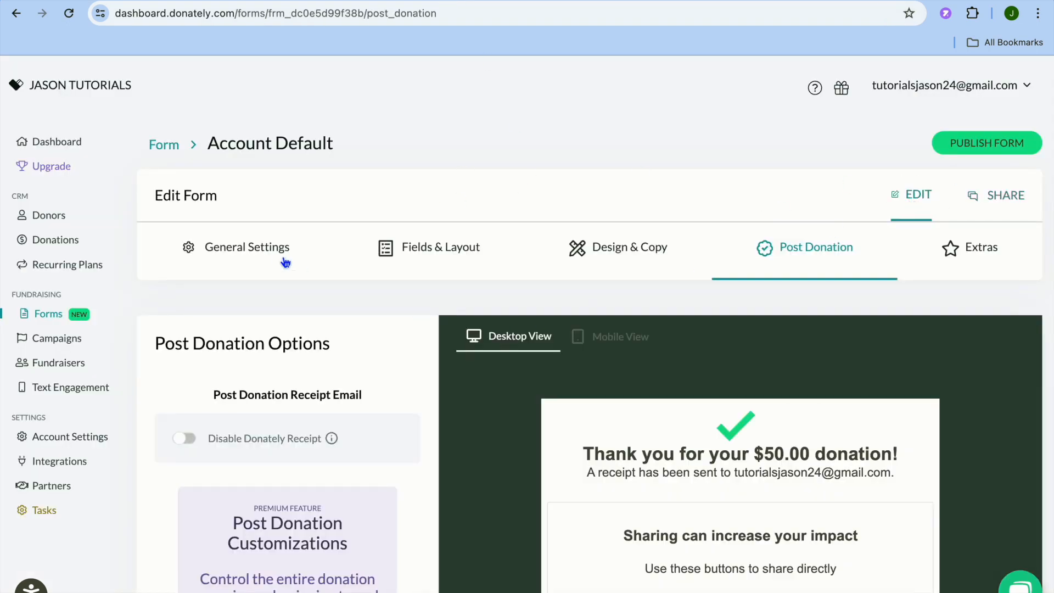
pyautogui.click(276, 255)
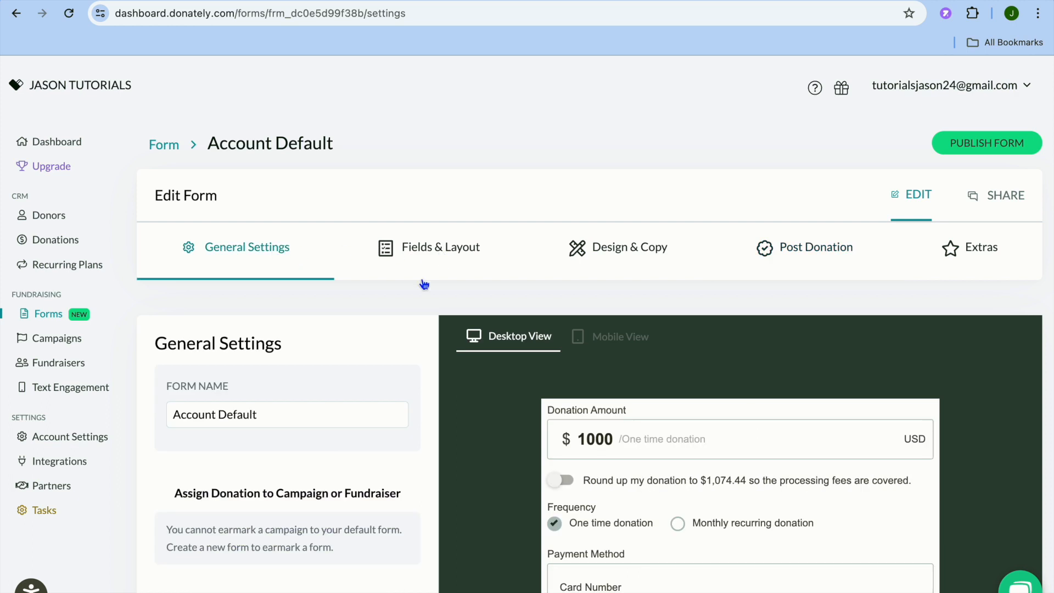
pyautogui.click(431, 250)
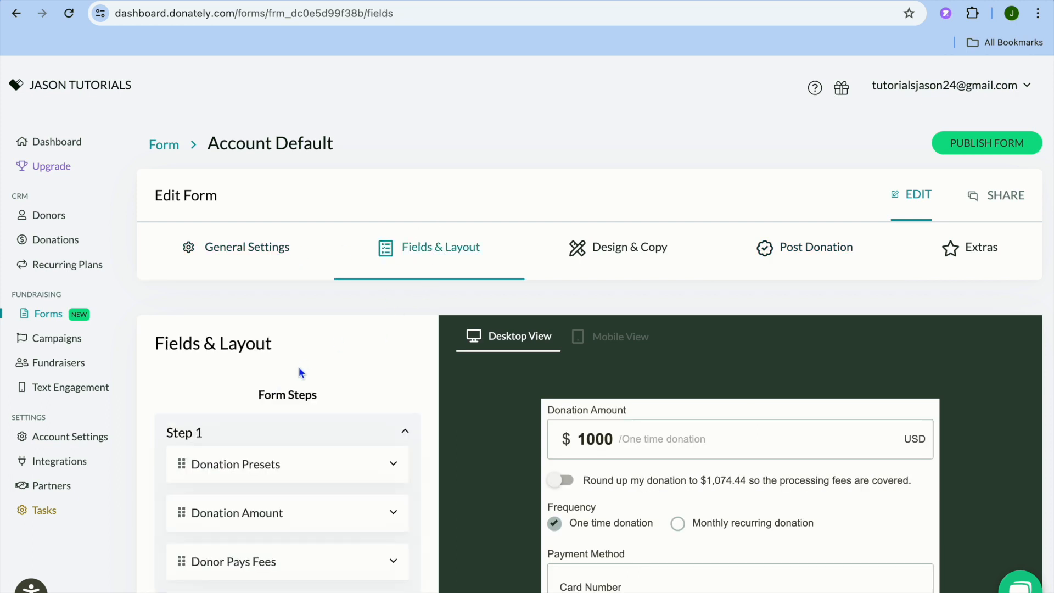
pyautogui.scroll(-4, 301, 368)
pyautogui.click(395, 283)
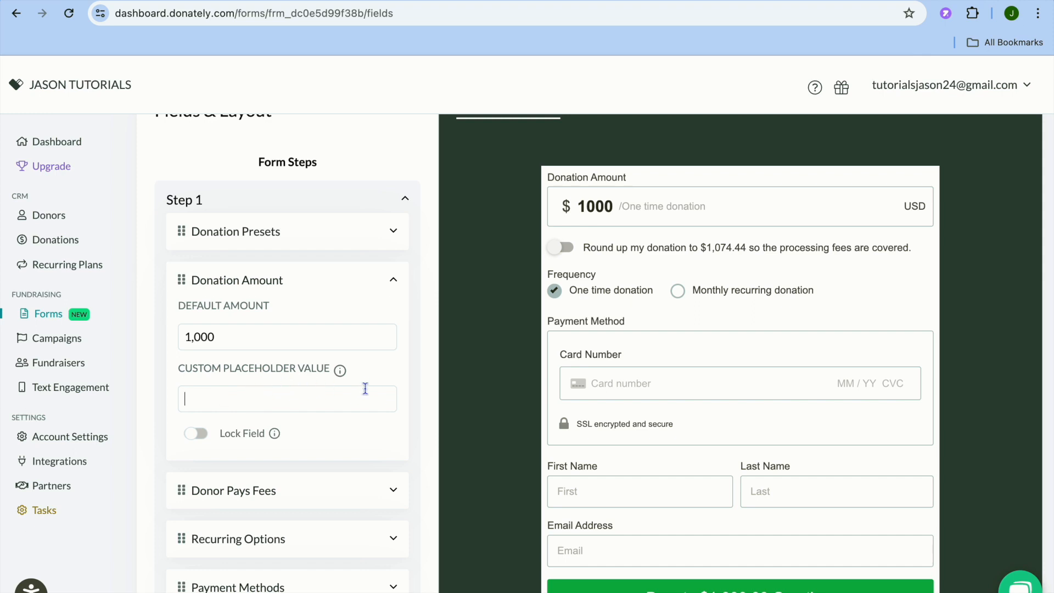
pyautogui.click(642, 202)
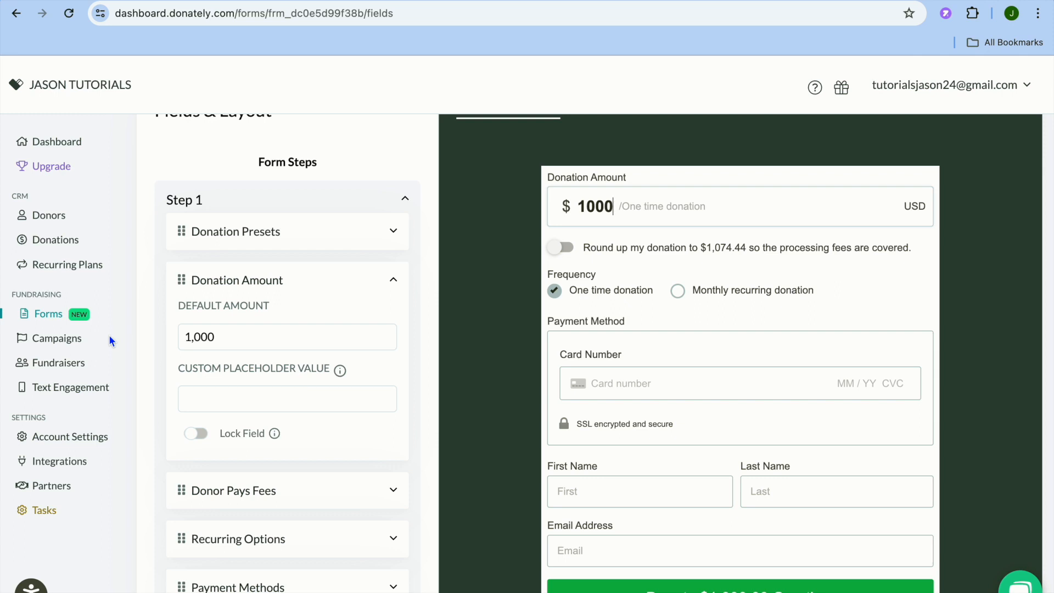
# Step: View the Donors and Recurring Plans lists and open the entry form for a new recurring plan
pyautogui.click(60, 221)
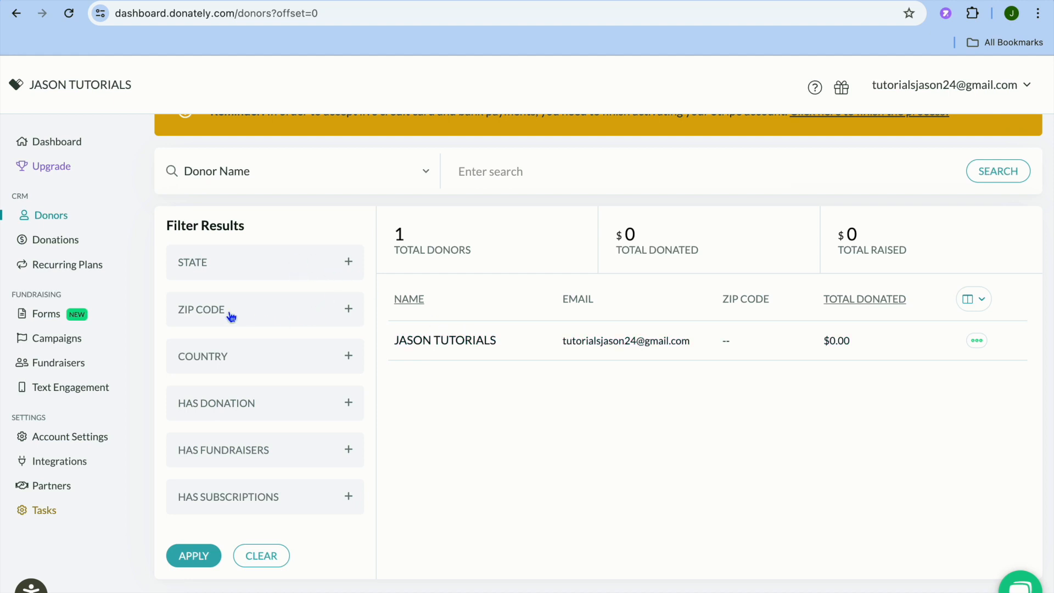
pyautogui.click(91, 265)
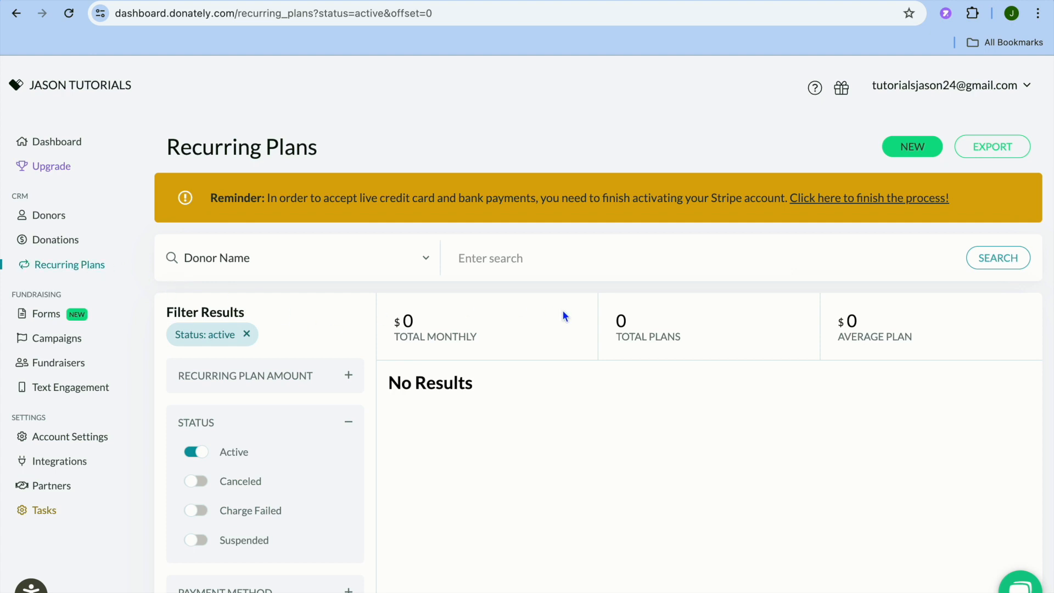
pyautogui.click(905, 149)
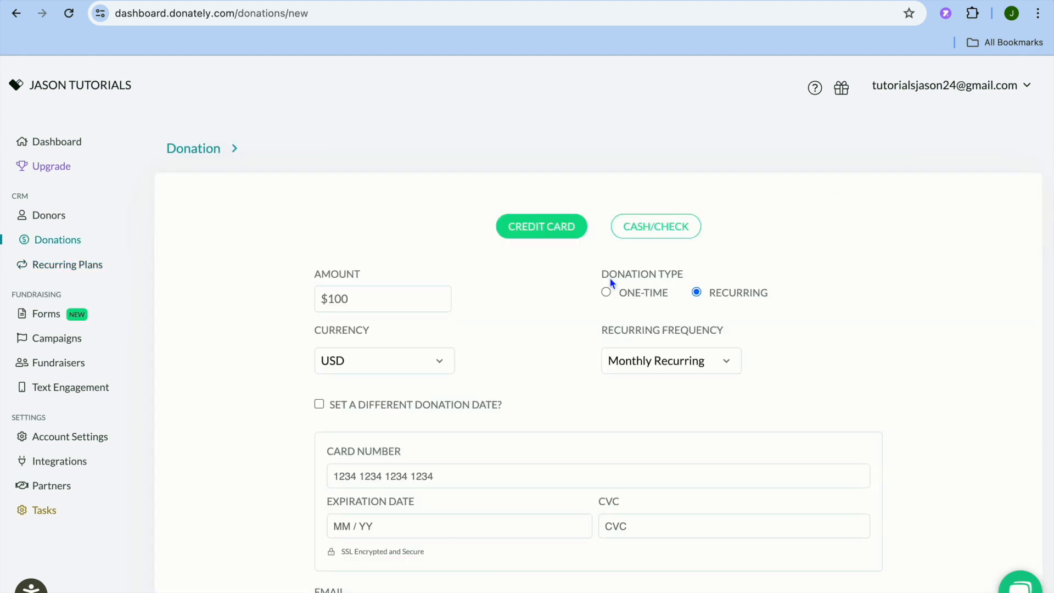
# Step: Review the new donation entry form, from amount, donation type and card fields through campaign, comment and admin notes
pyautogui.scroll(-3, 609, 278)
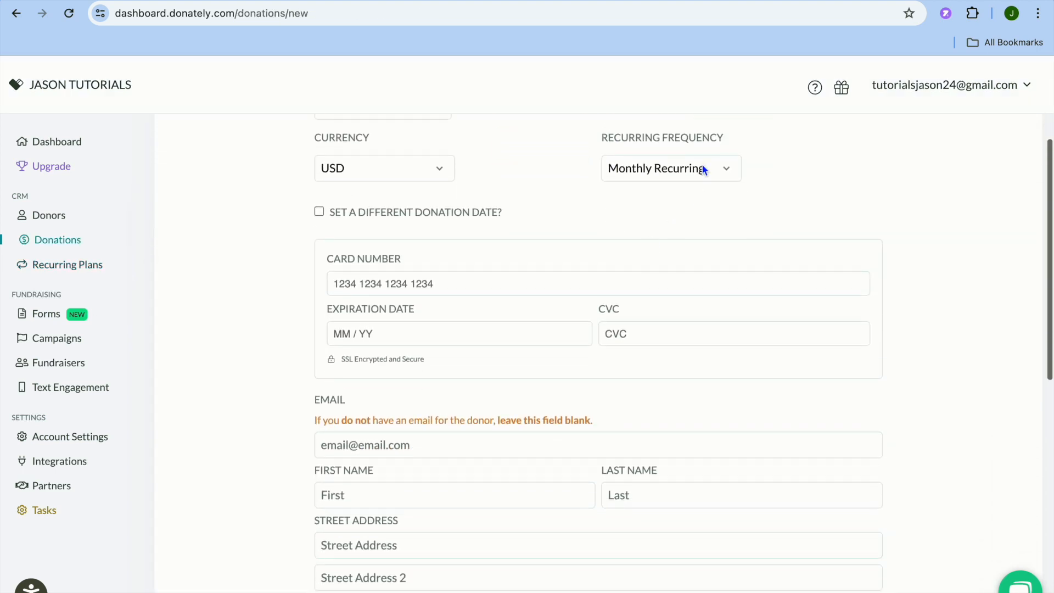
pyautogui.scroll(2, 573, 214)
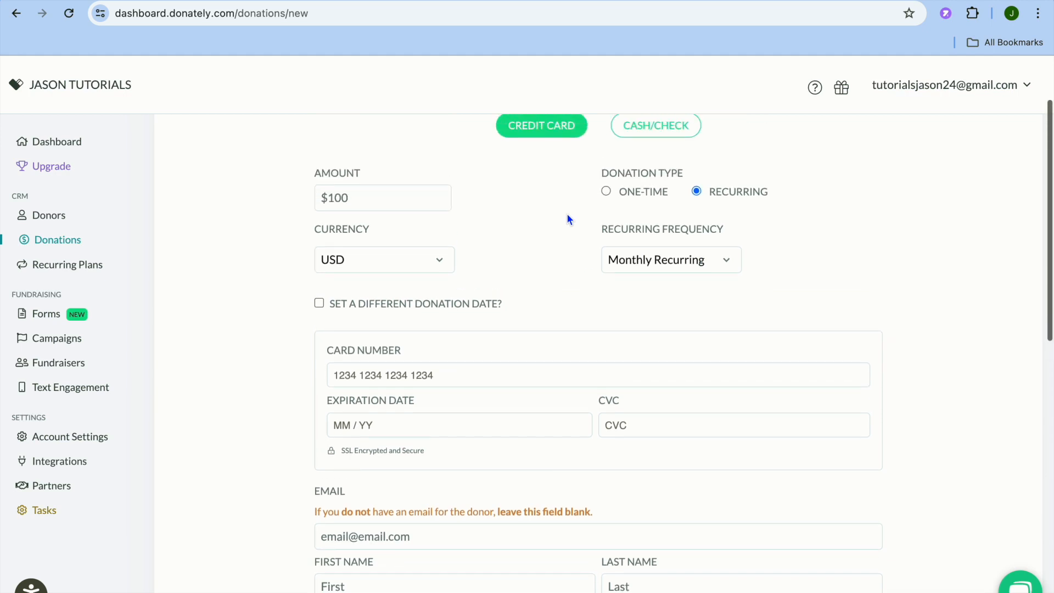
pyautogui.scroll(-5, 532, 266)
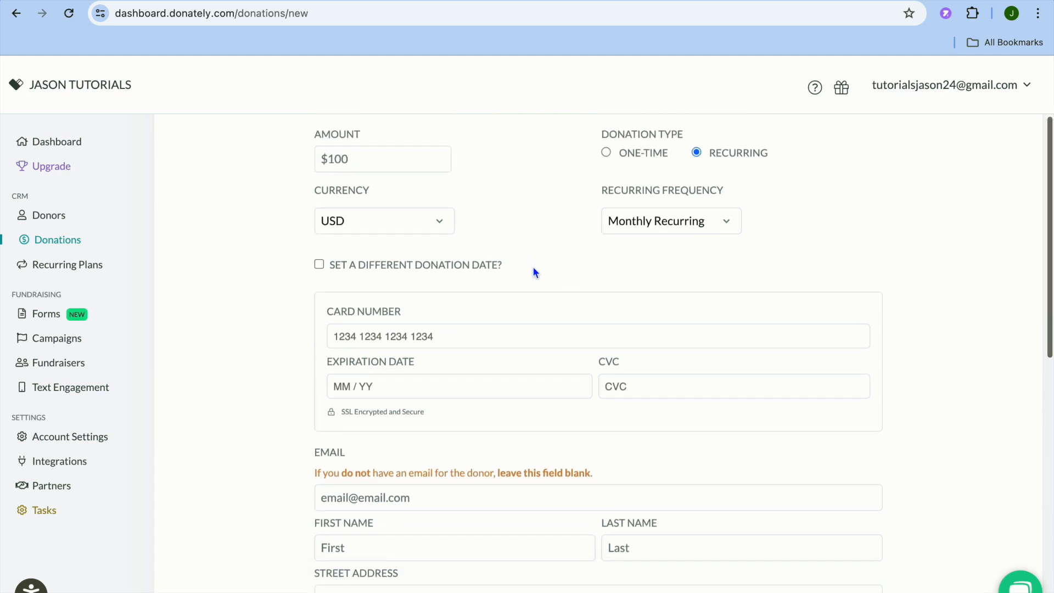
pyautogui.scroll(-8, 533, 267)
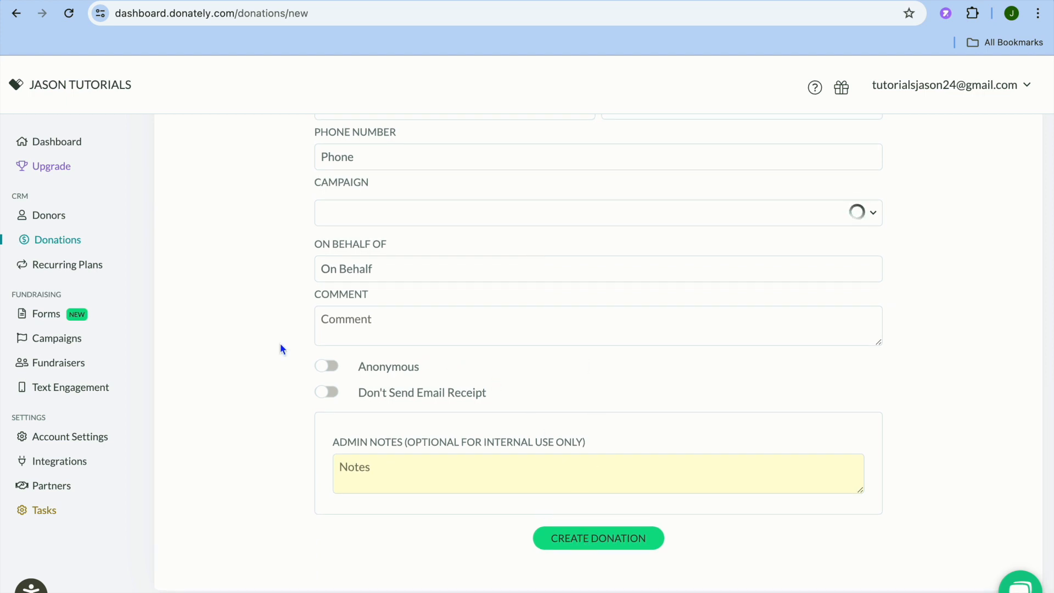
# Step: View the Campaigns and Fundraisers lists, the Dashboard overview and the Forms list
pyautogui.click(53, 343)
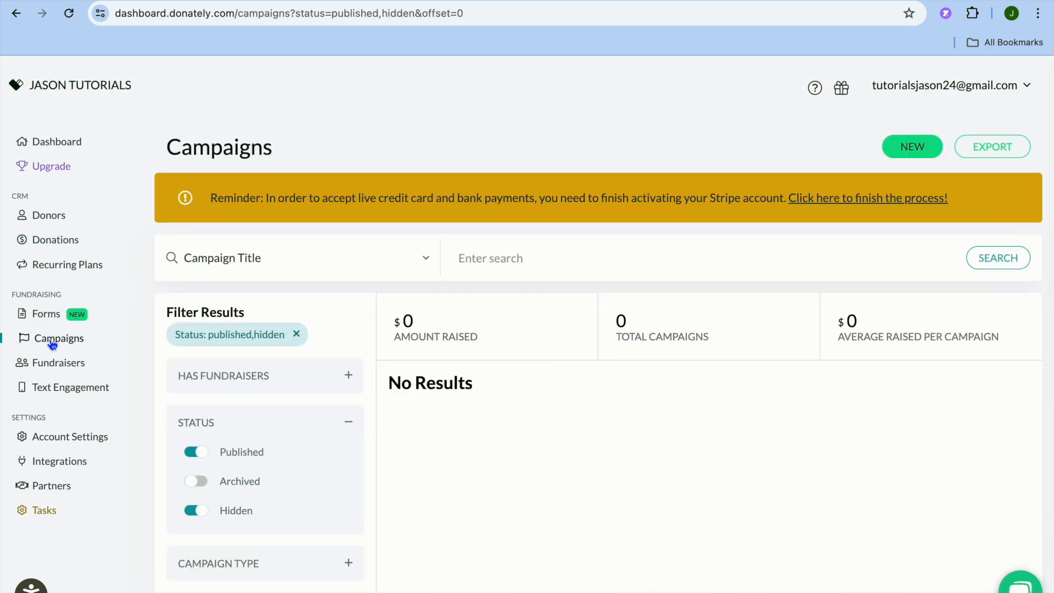
pyautogui.click(66, 370)
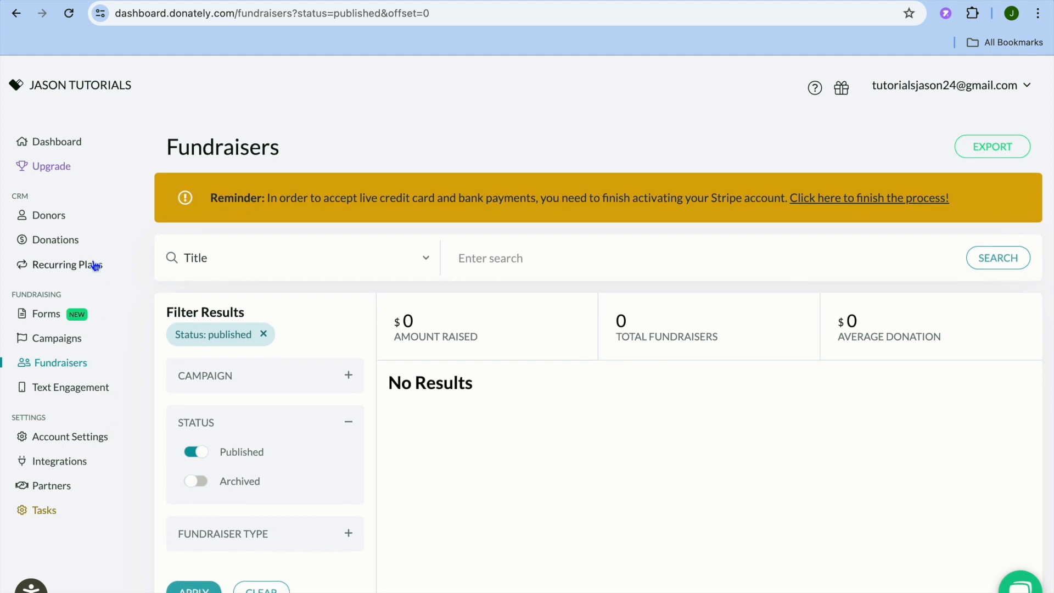
pyautogui.click(61, 145)
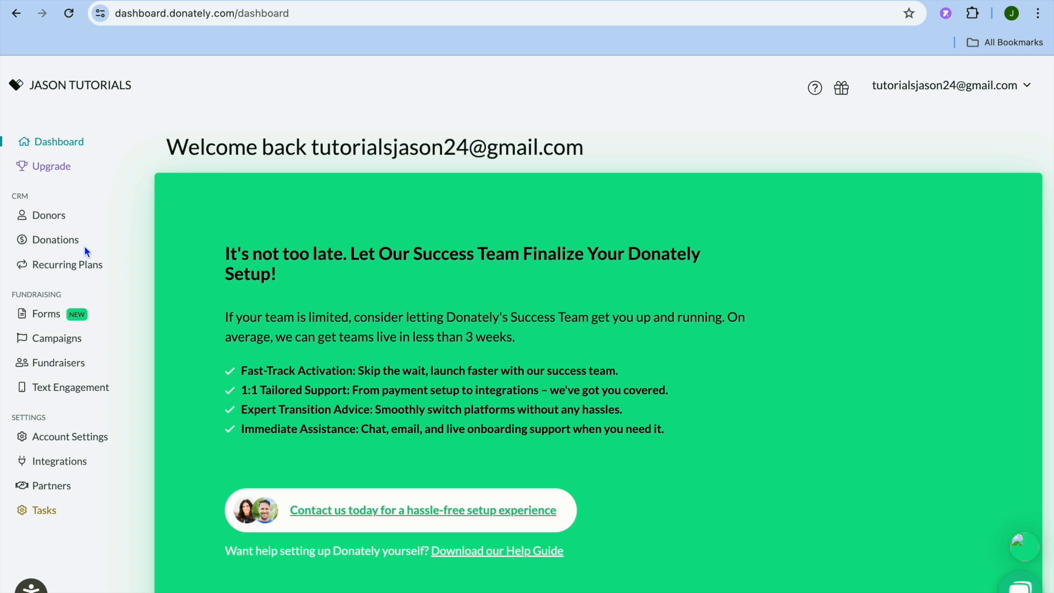
pyautogui.click(47, 318)
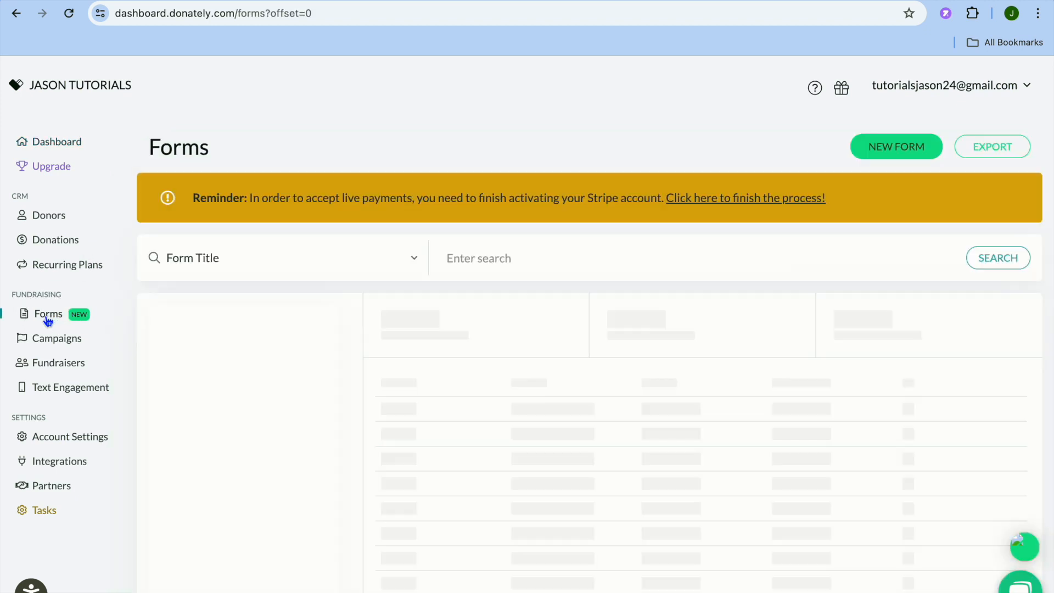